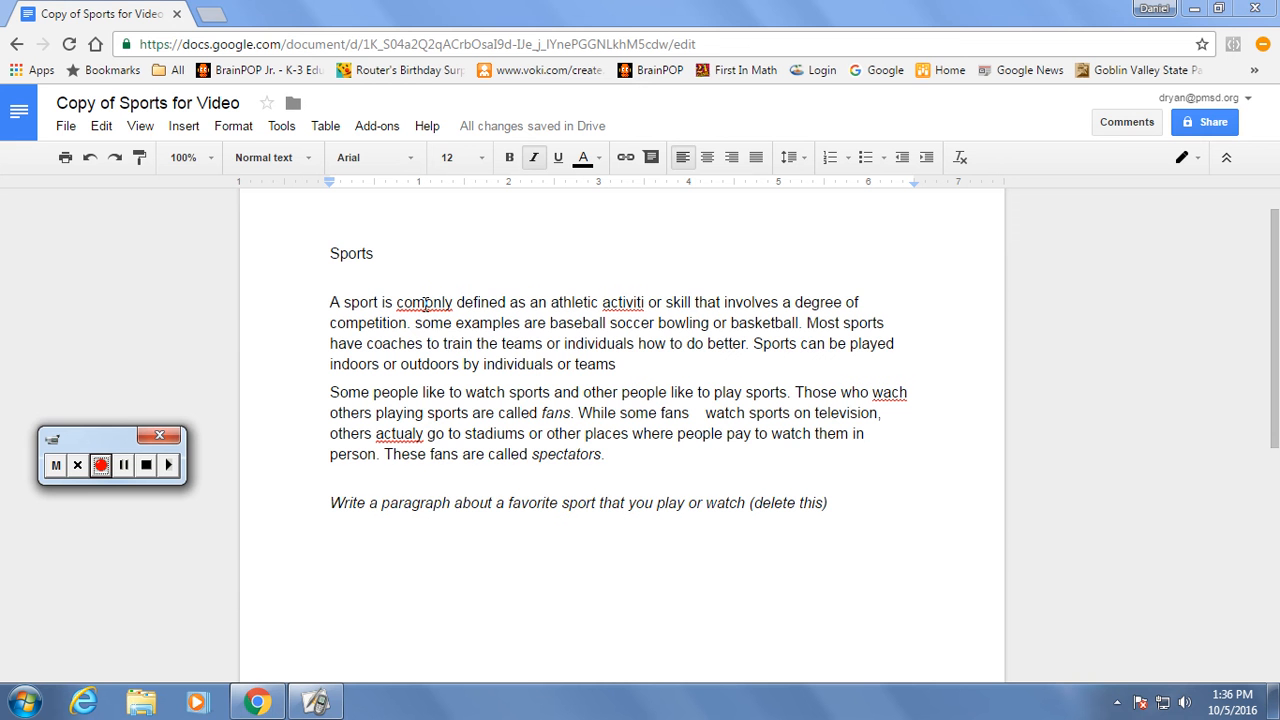
- Correct the four misspelled words in the two body paragraphs to "commonly", "activity", "watch" and "actually" using the spelling suggestions
{"action": "right_click", "coordinate": [425, 304]}
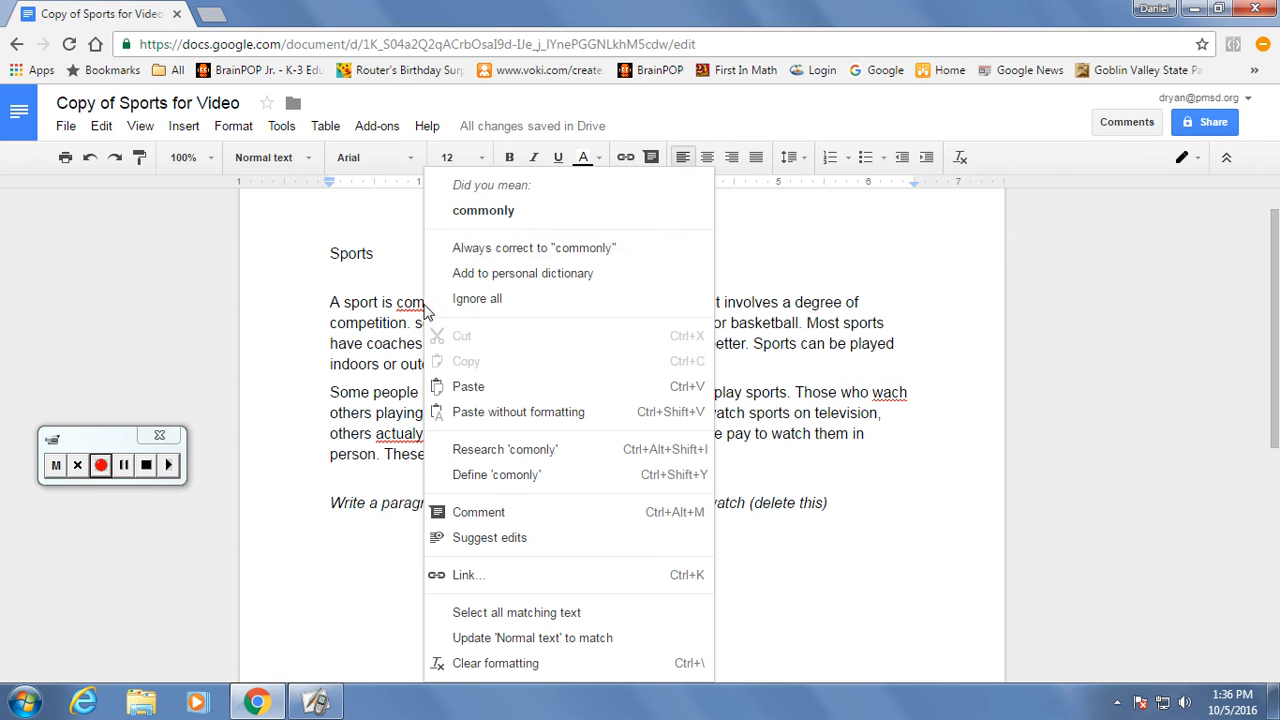
{"action": "left_click", "coordinate": [499, 212]}
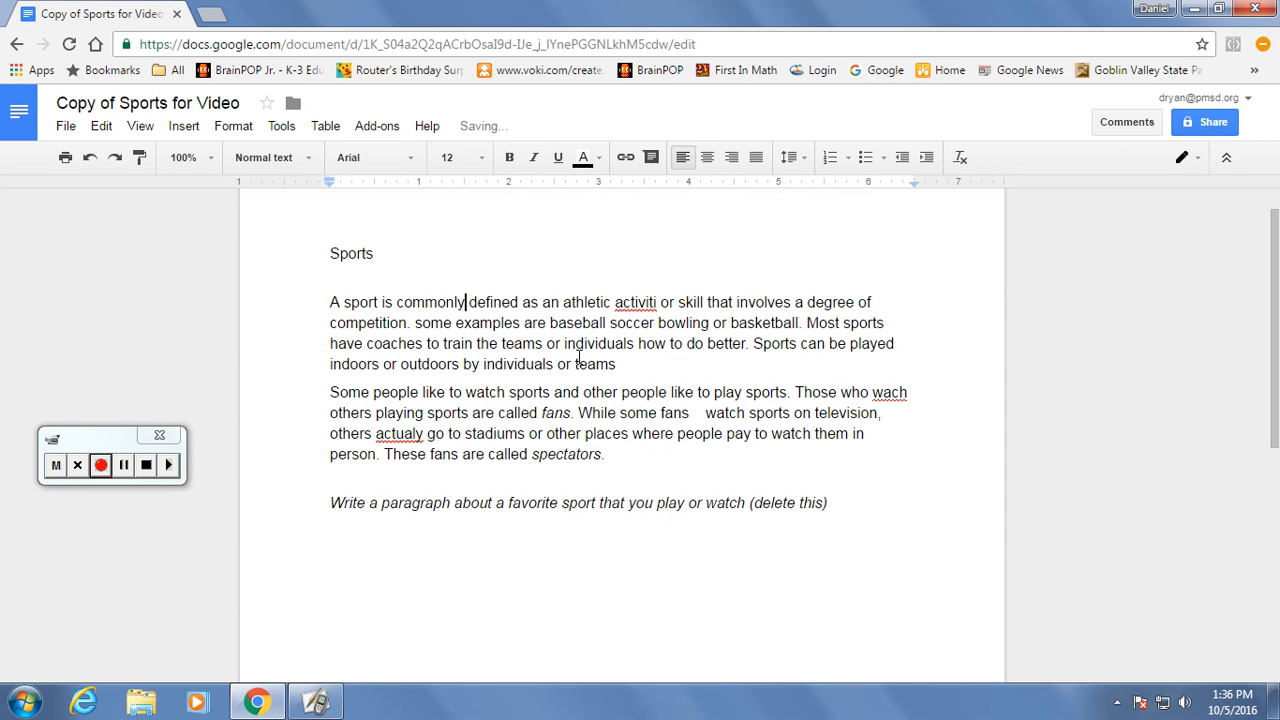
{"action": "right_click", "coordinate": [635, 302]}
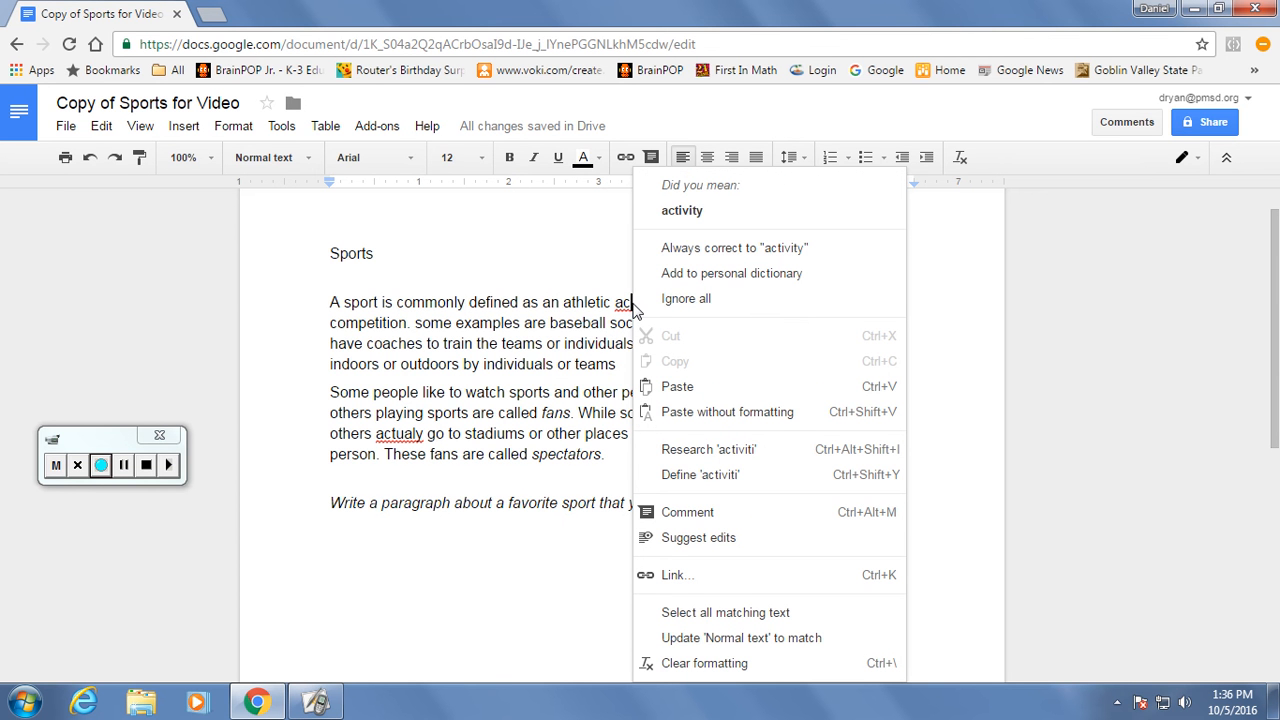
{"action": "left_click", "coordinate": [683, 211]}
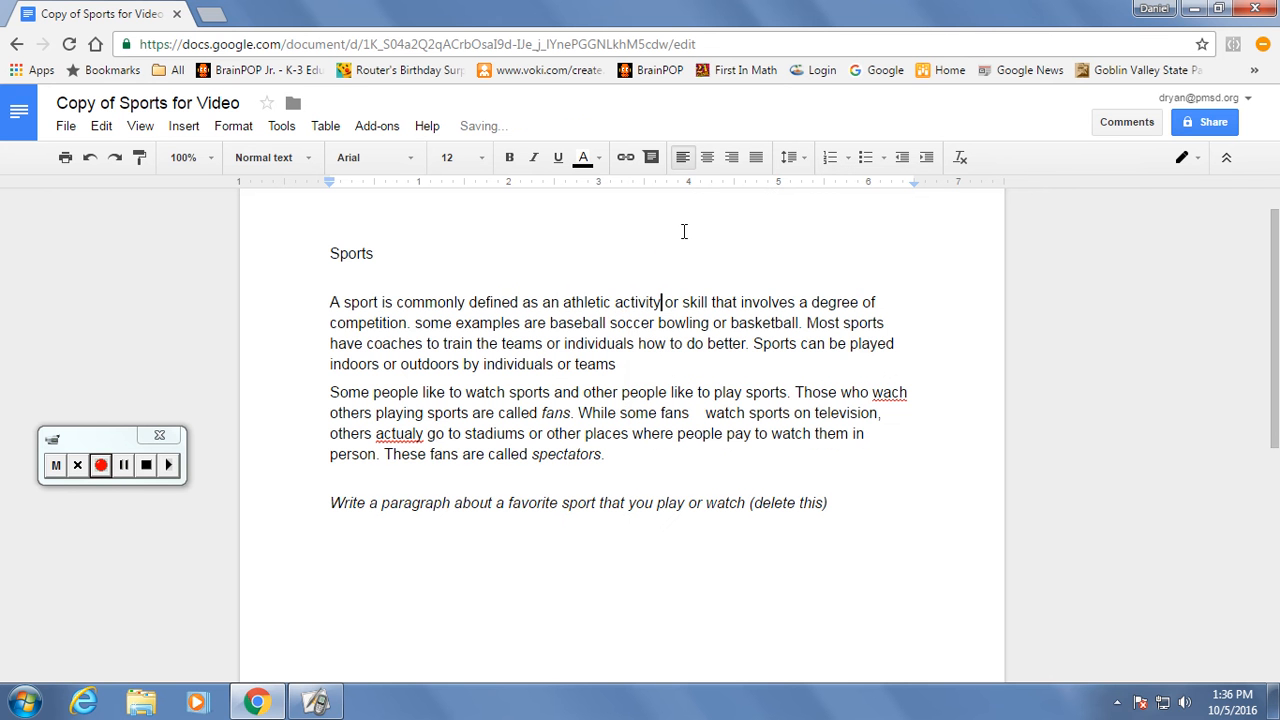
{"action": "right_click", "coordinate": [895, 400]}
{"action": "left_click", "coordinate": [935, 212]}
{"action": "right_click", "coordinate": [404, 433]}
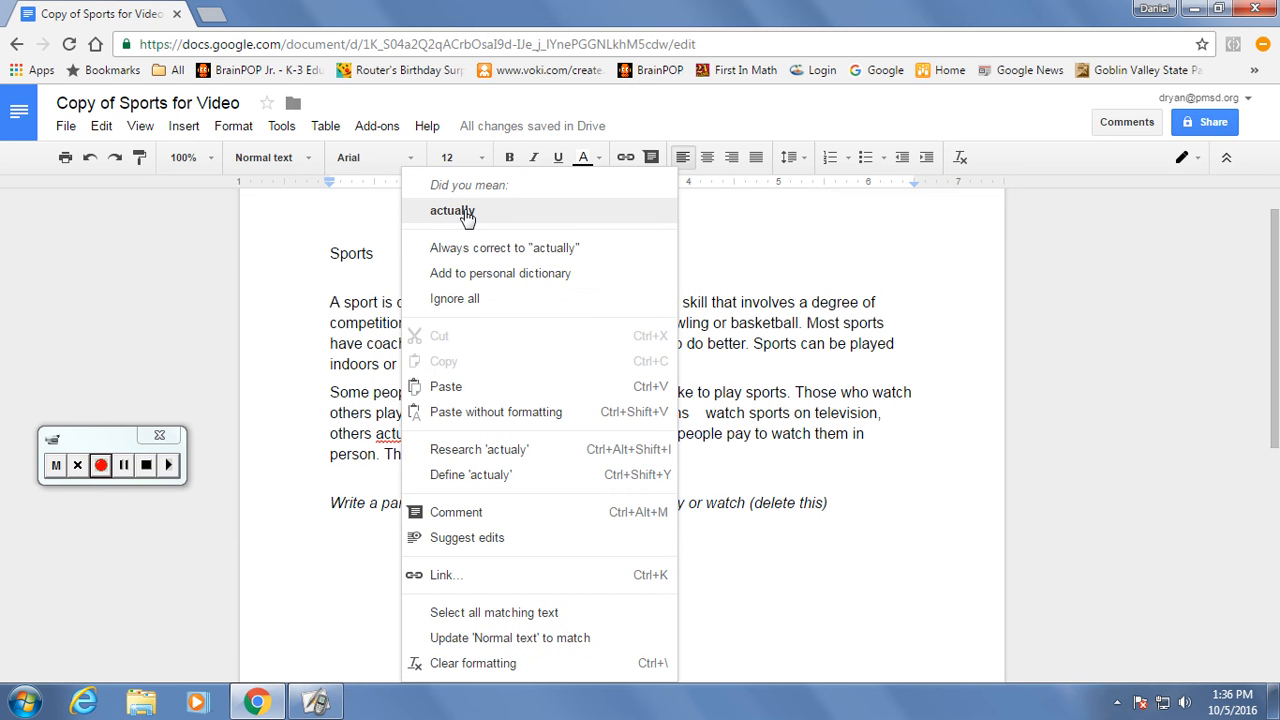
{"action": "left_click", "coordinate": [432, 212]}
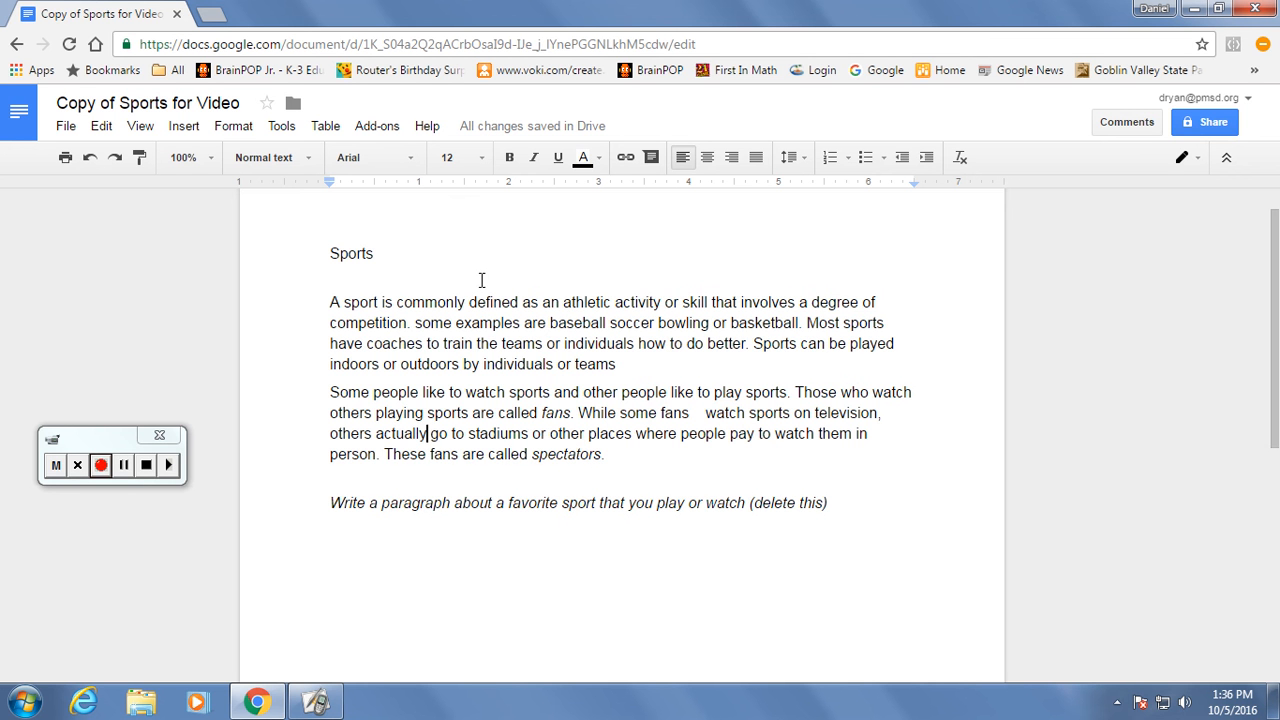
- Capitalize the first letter of the sentence starting "some examples" in the first paragraph
{"action": "left_click", "coordinate": [420, 323]}
{"action": "key", "text": "BackSpace"}
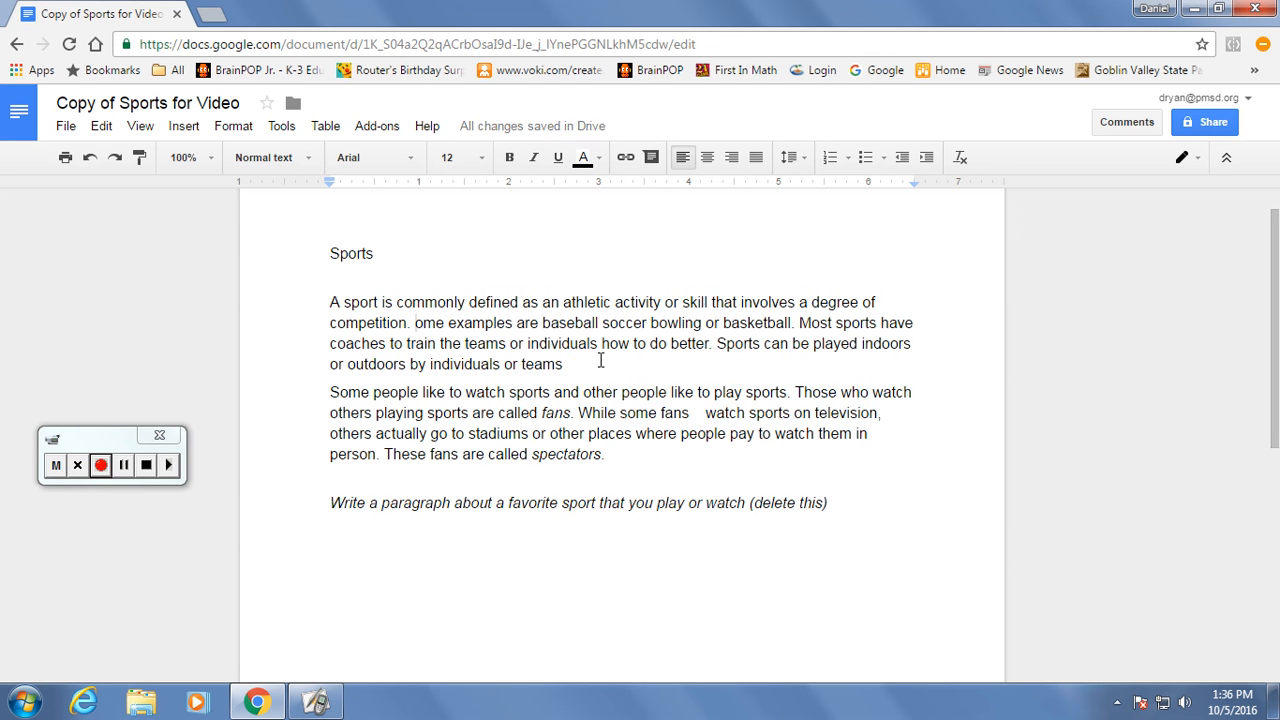
{"action": "type", "text": "S"}
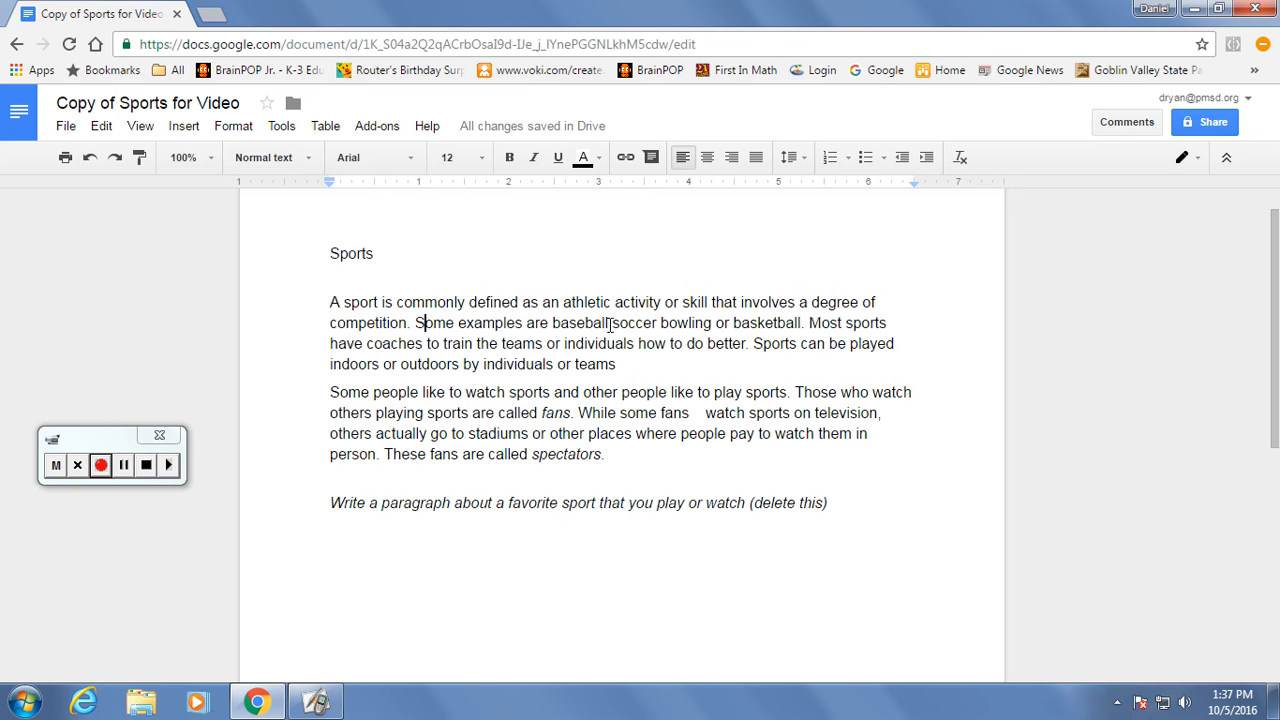
- Add commas after "baseball", "soccer" and "bowling", and end the first paragraph with a period
{"action": "type", "text": ","}
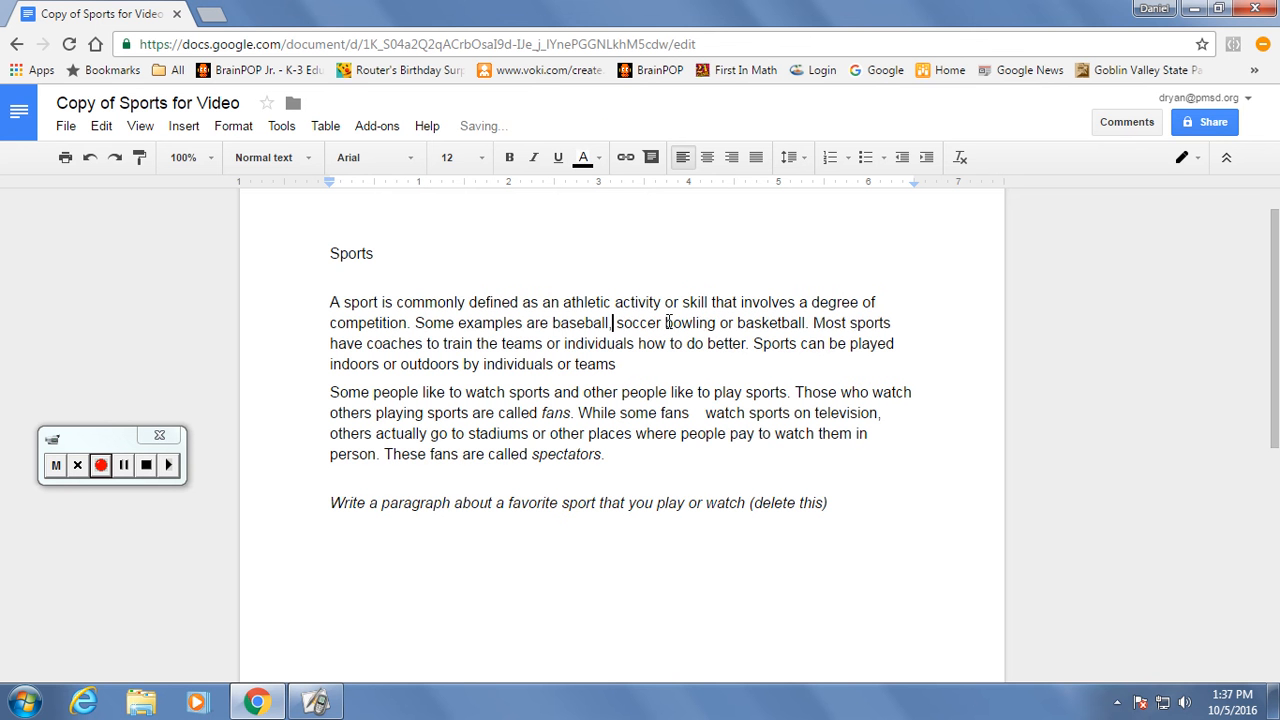
{"action": "left_click", "coordinate": [662, 323]}
{"action": "type", "text": ","}
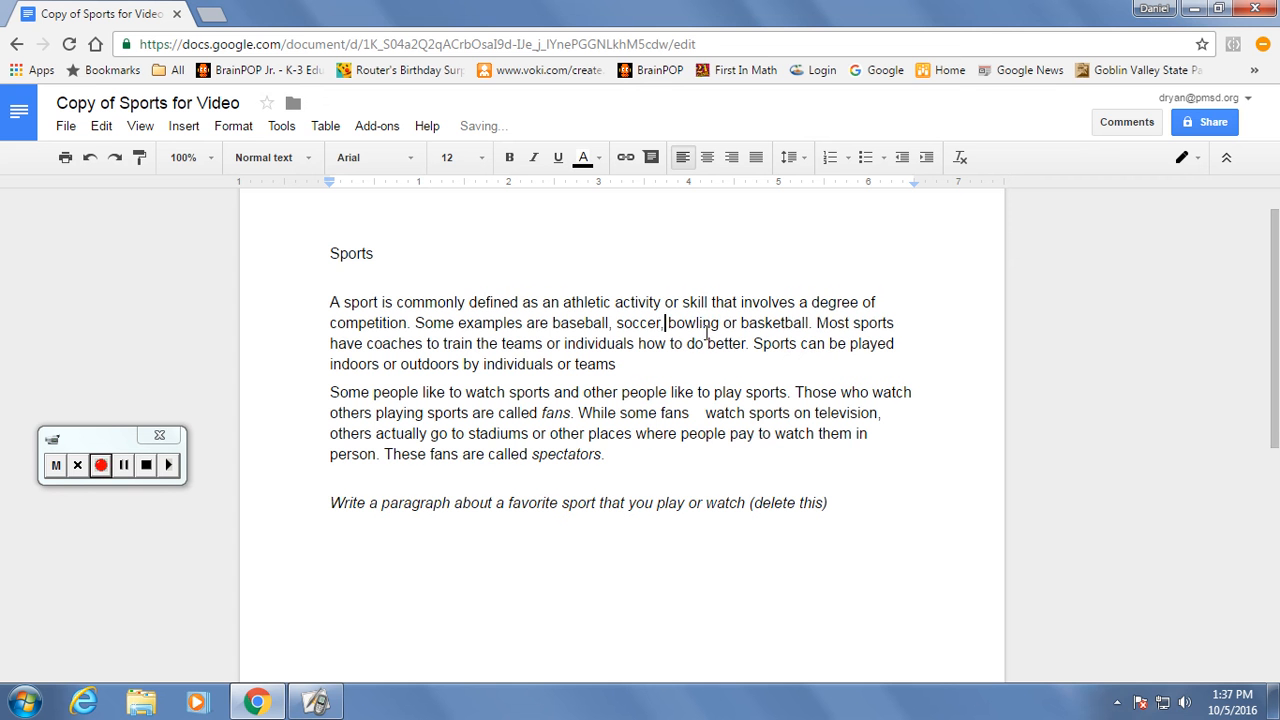
{"action": "left_click", "coordinate": [719, 324]}
{"action": "type", "text": ","}
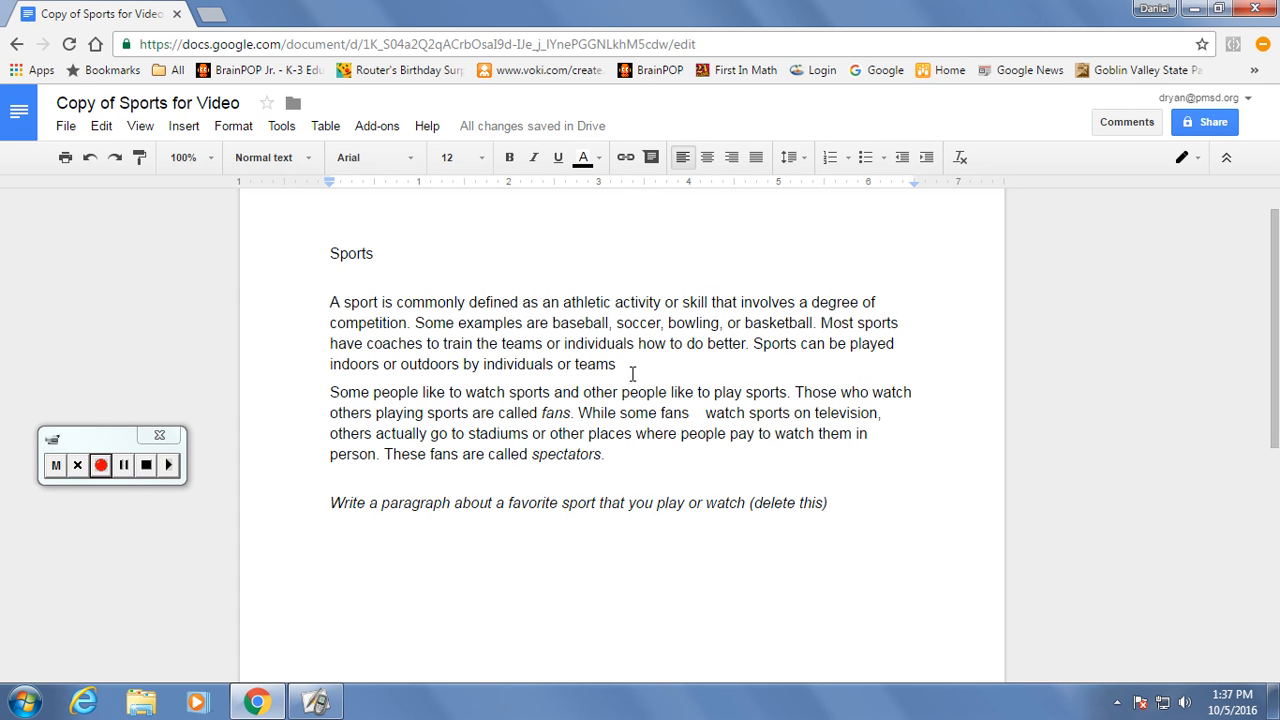
{"action": "left_click", "coordinate": [770, 365]}
{"action": "type", "text": "."}
- Center the "Sports" title and make it bold and underlined
{"action": "left_click", "coordinate": [357, 254]}
{"action": "left_click", "coordinate": [707, 160]}
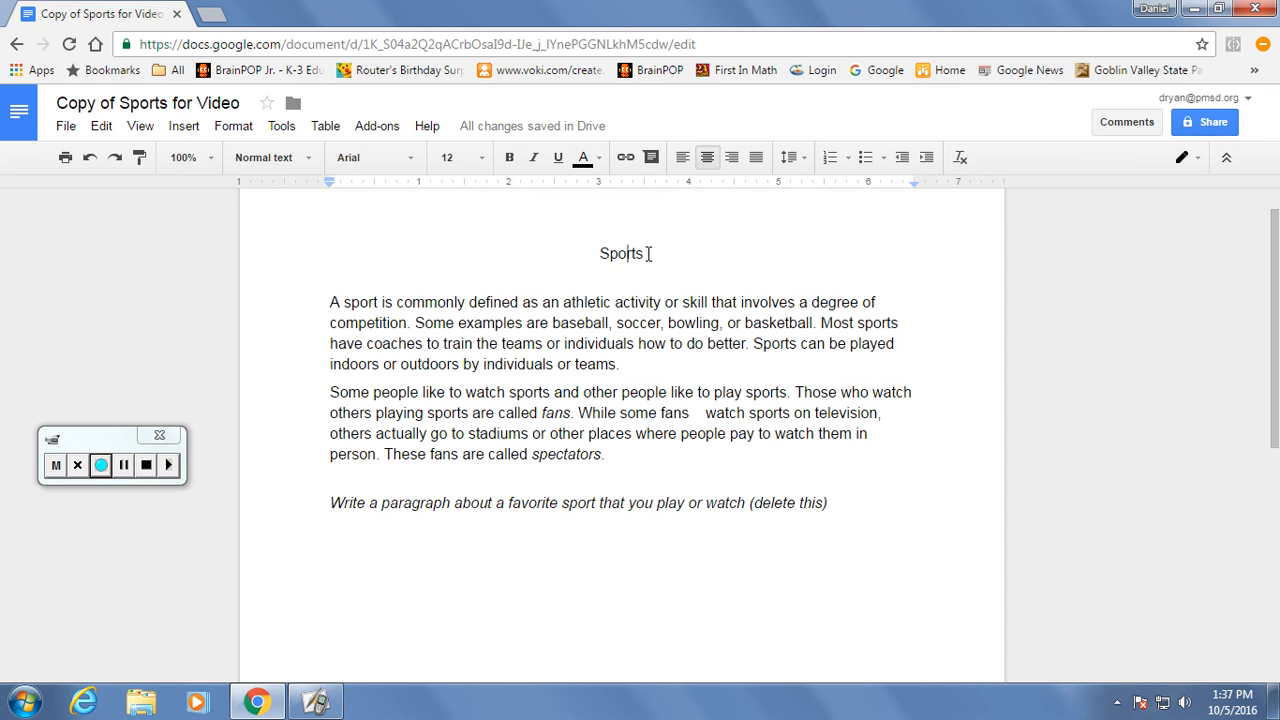
{"action": "left_click_drag", "start_coordinate": [646, 255], "coordinate": [601, 255]}
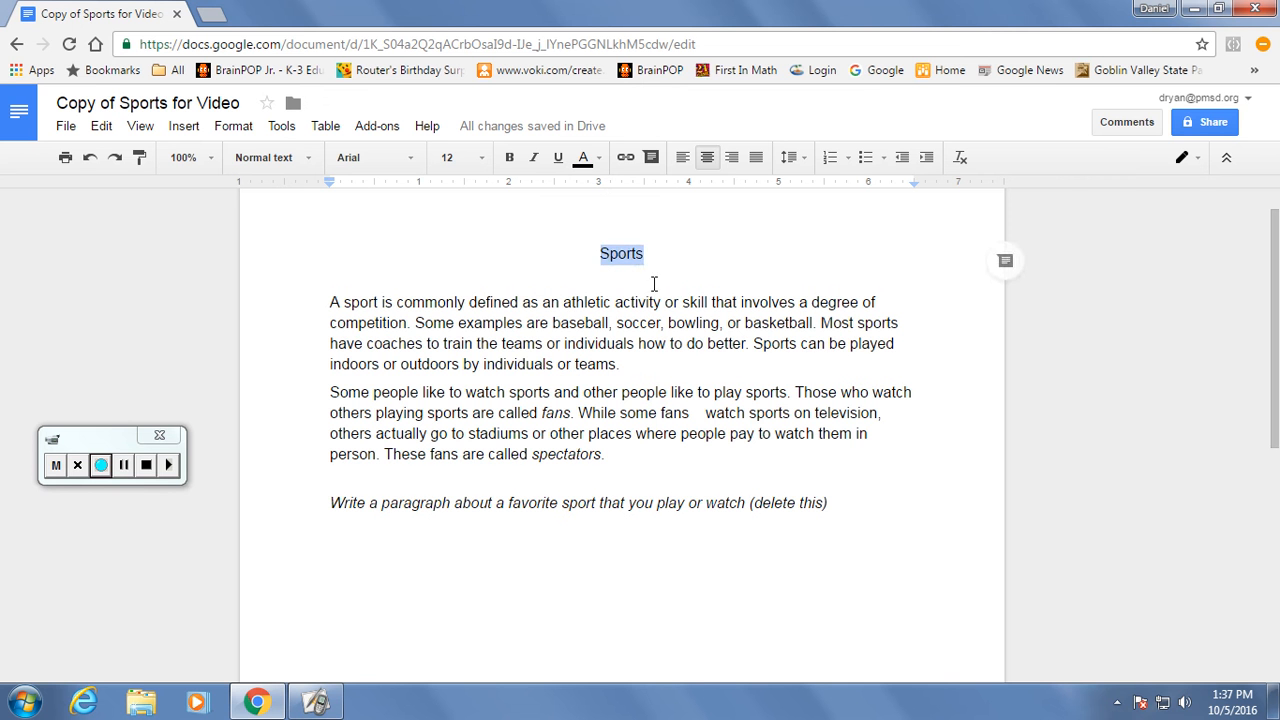
{"action": "left_click", "coordinate": [648, 264]}
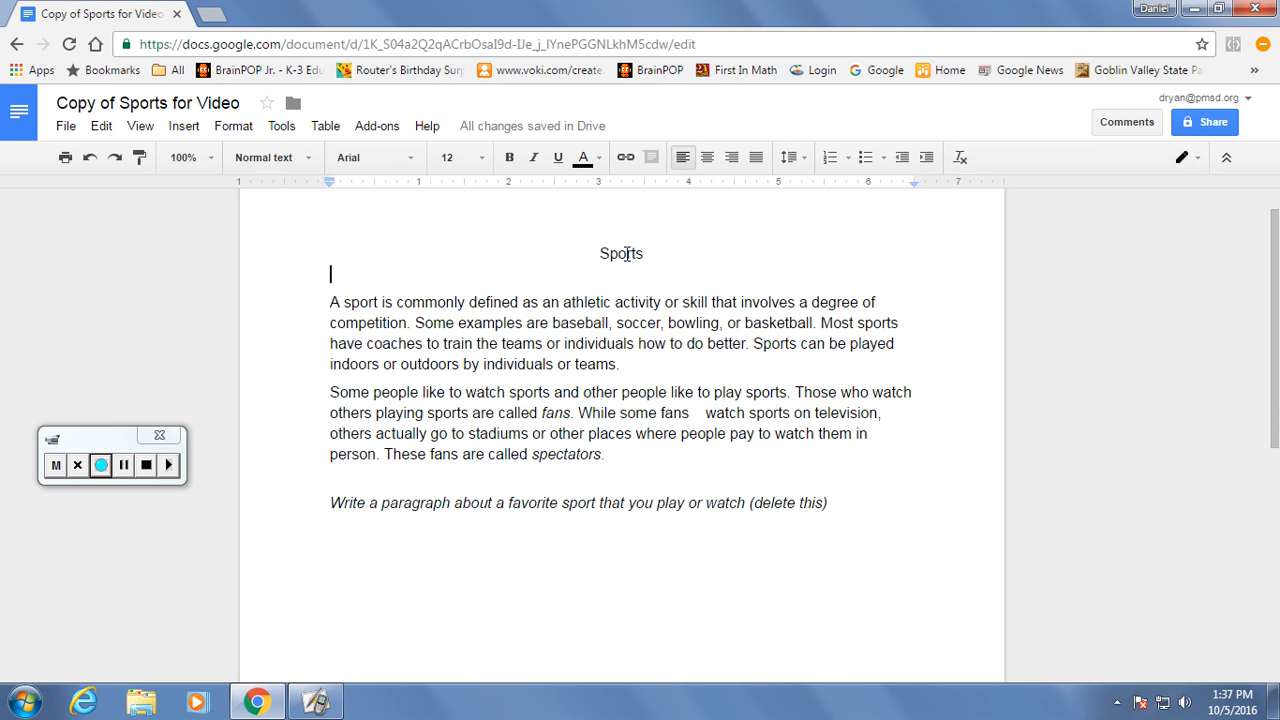
{"action": "double_click", "coordinate": [626, 254]}
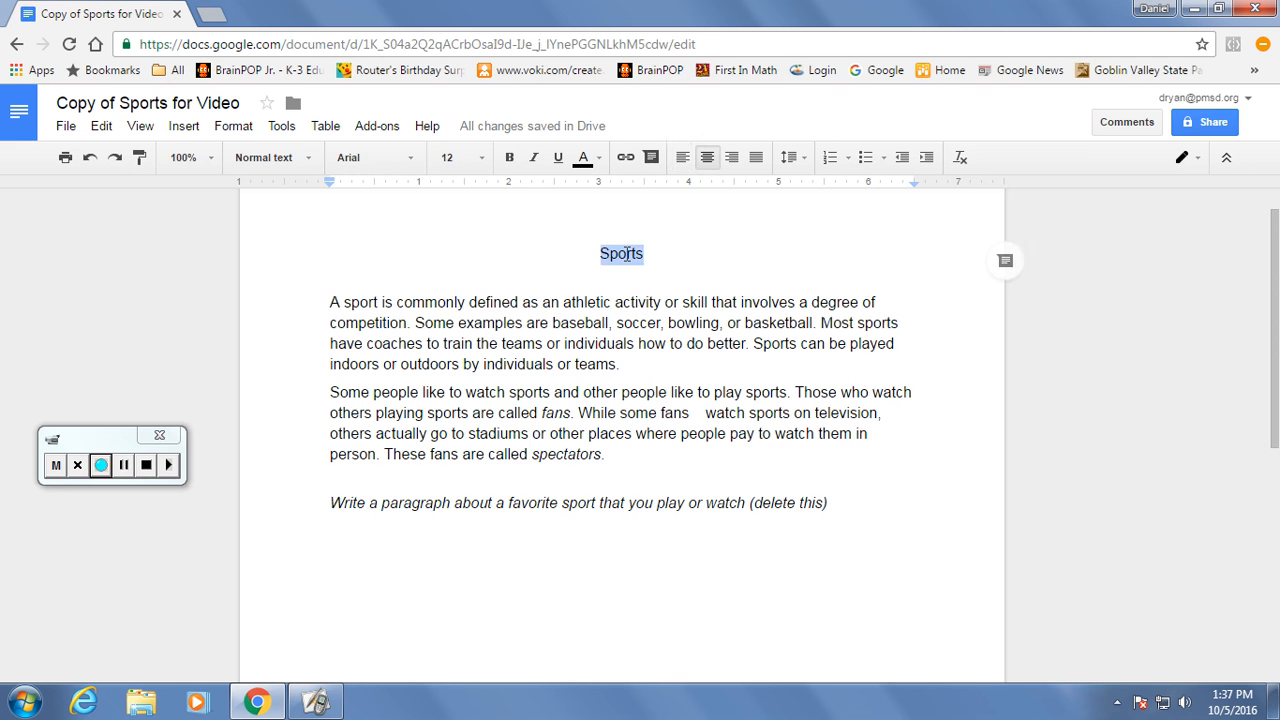
{"action": "left_click", "coordinate": [509, 163]}
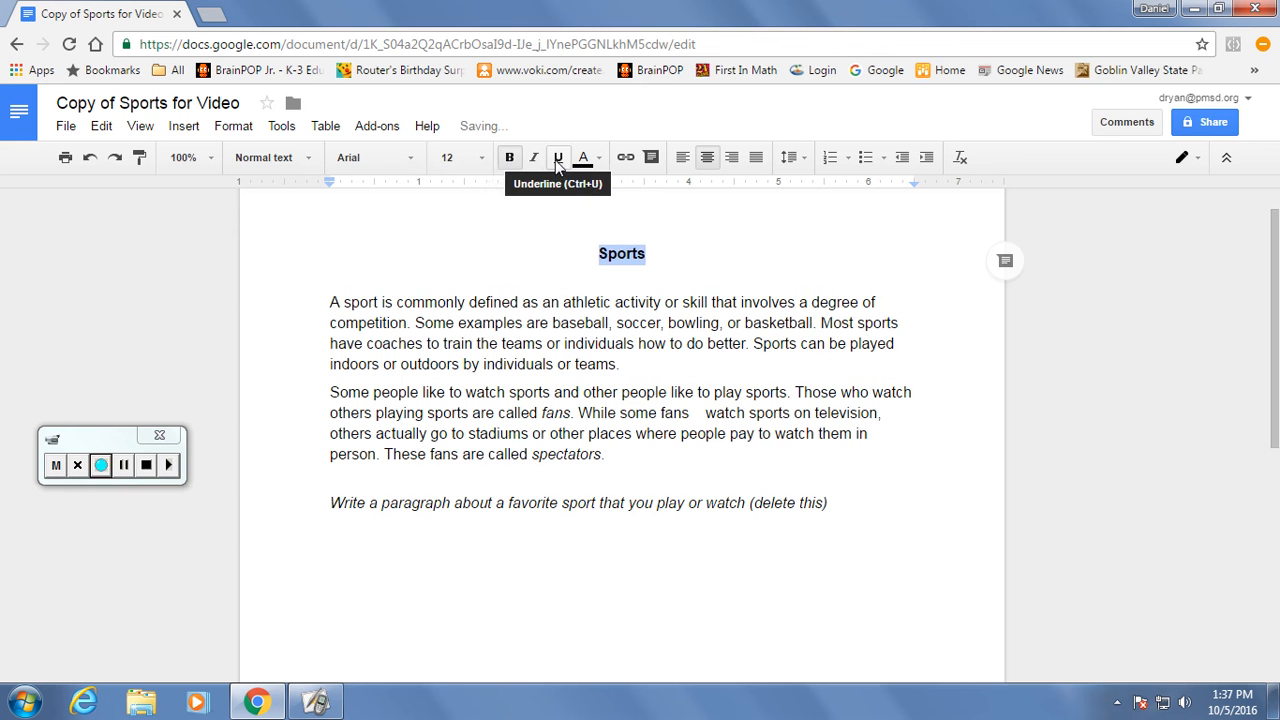
{"action": "left_click", "coordinate": [558, 164]}
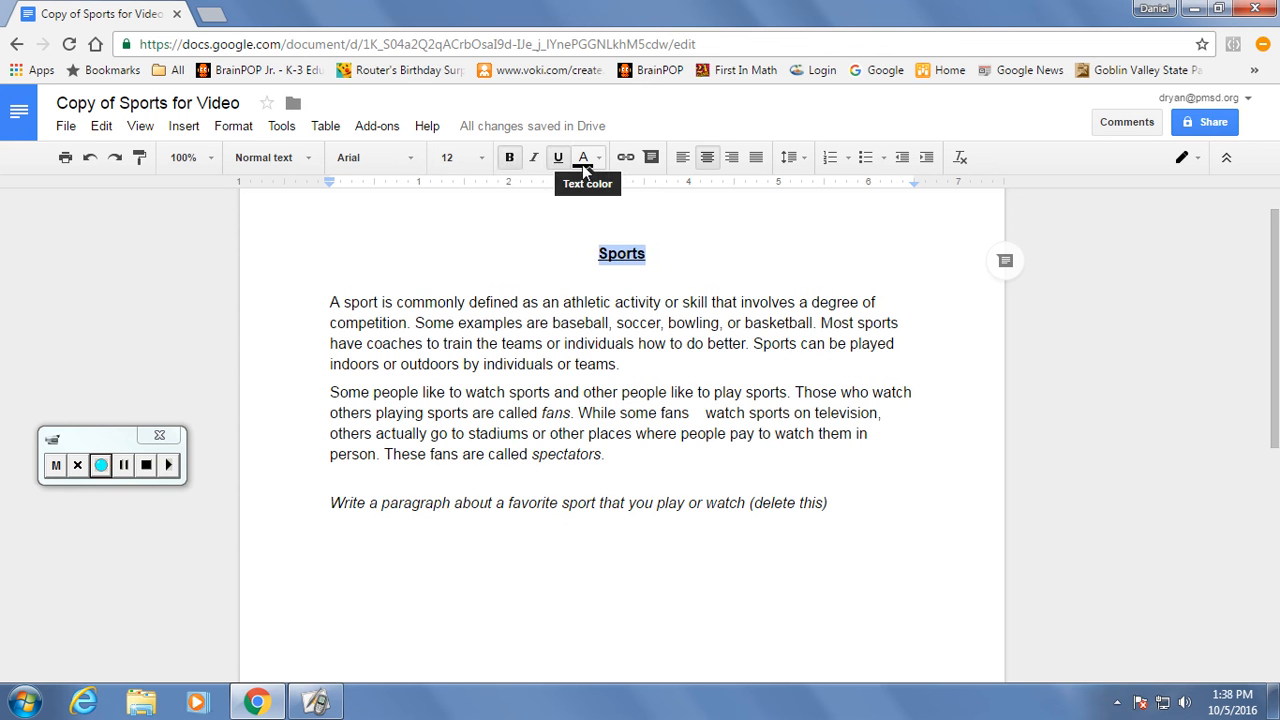
- Color the title text red and set its font size to 30
{"action": "left_click", "coordinate": [582, 164]}
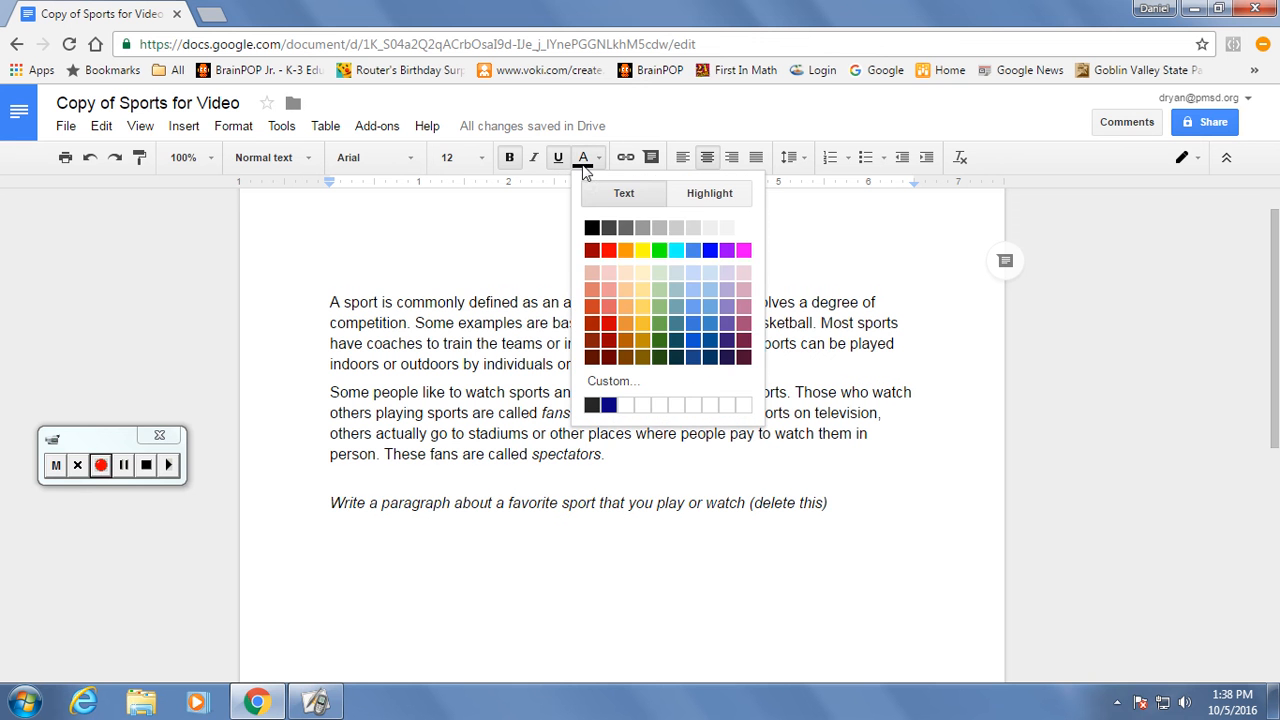
{"action": "left_click", "coordinate": [609, 249]}
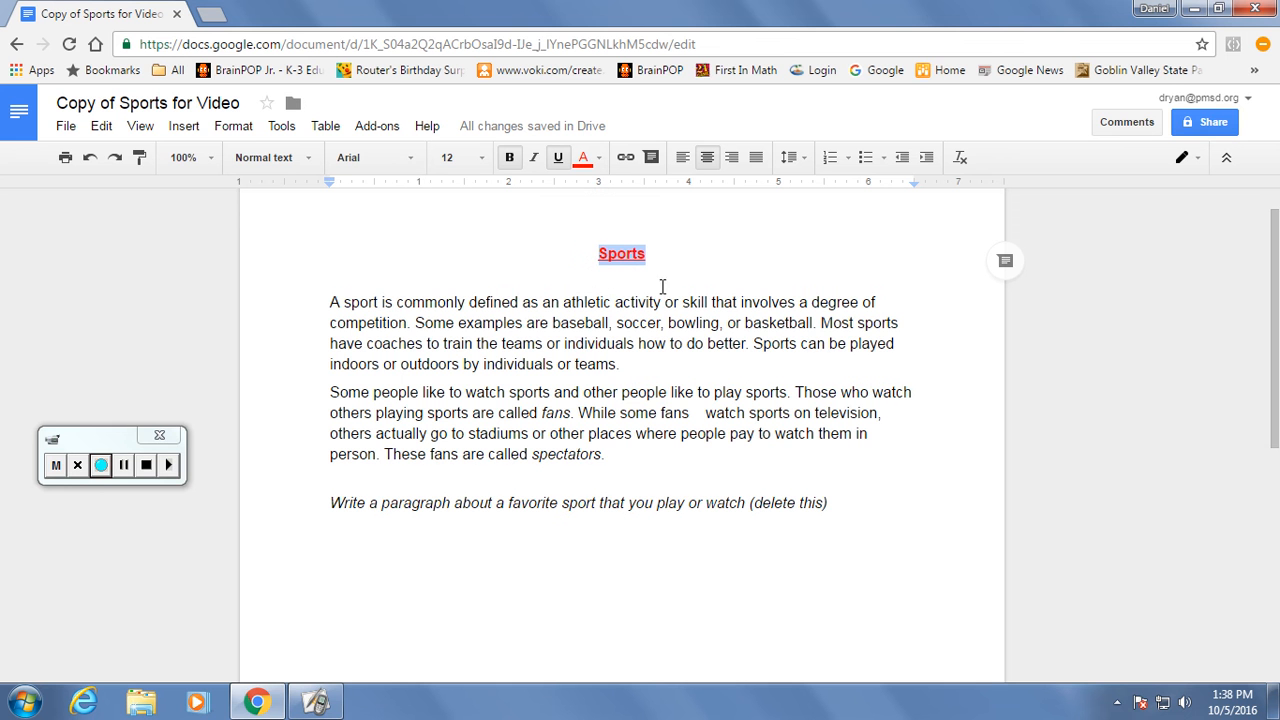
{"action": "left_click", "coordinate": [481, 158]}
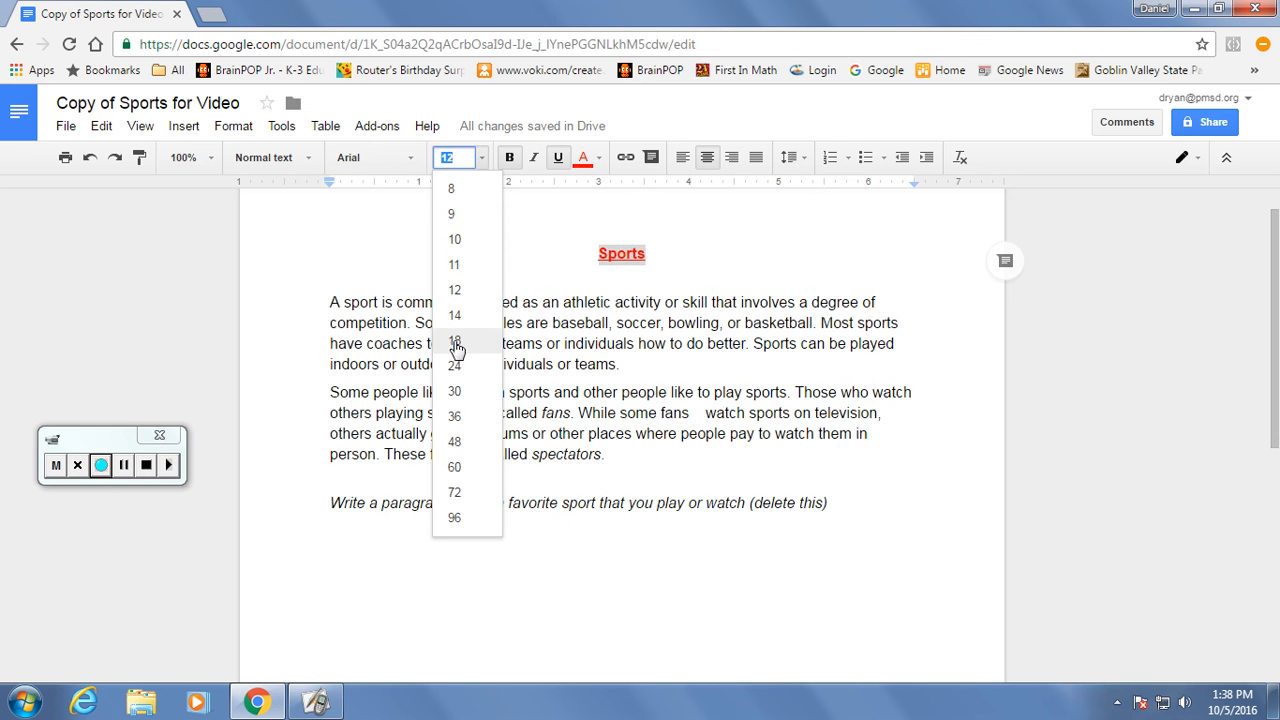
{"action": "left_click", "coordinate": [455, 391]}
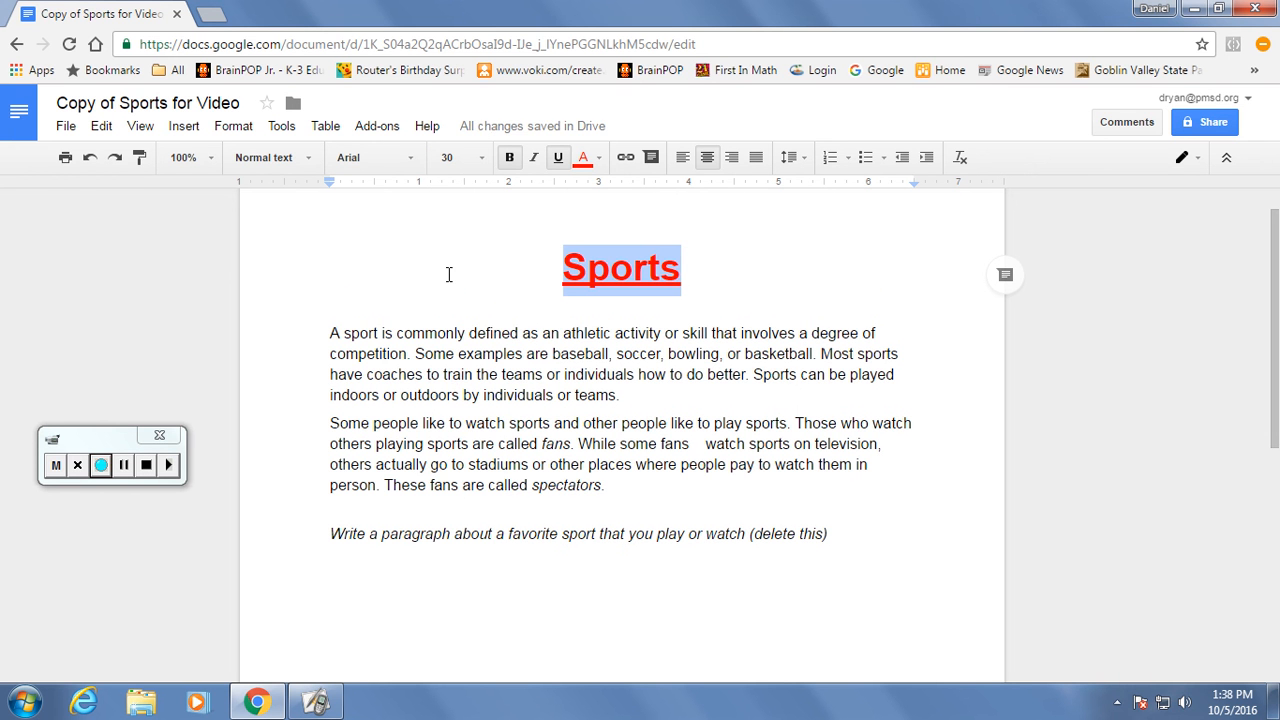
- Change the title's font to Comic Sans MS and deselect the title
{"action": "left_click", "coordinate": [409, 160]}
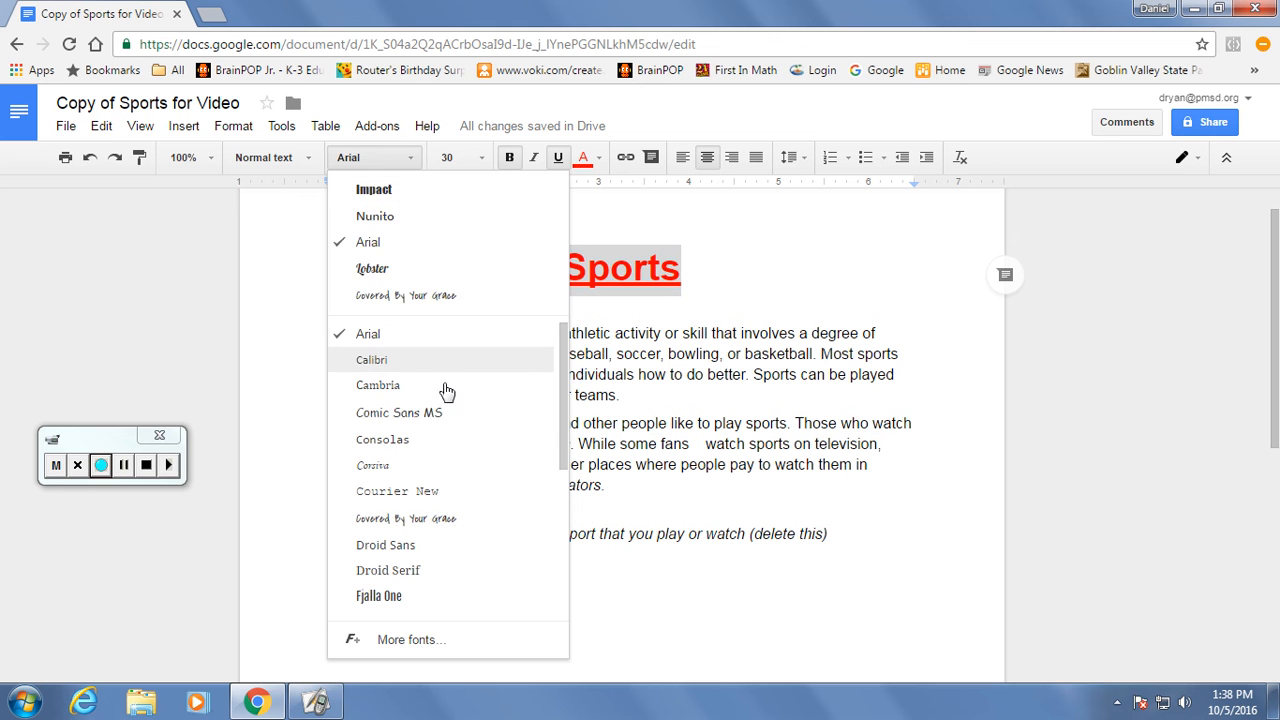
{"action": "left_click", "coordinate": [410, 413]}
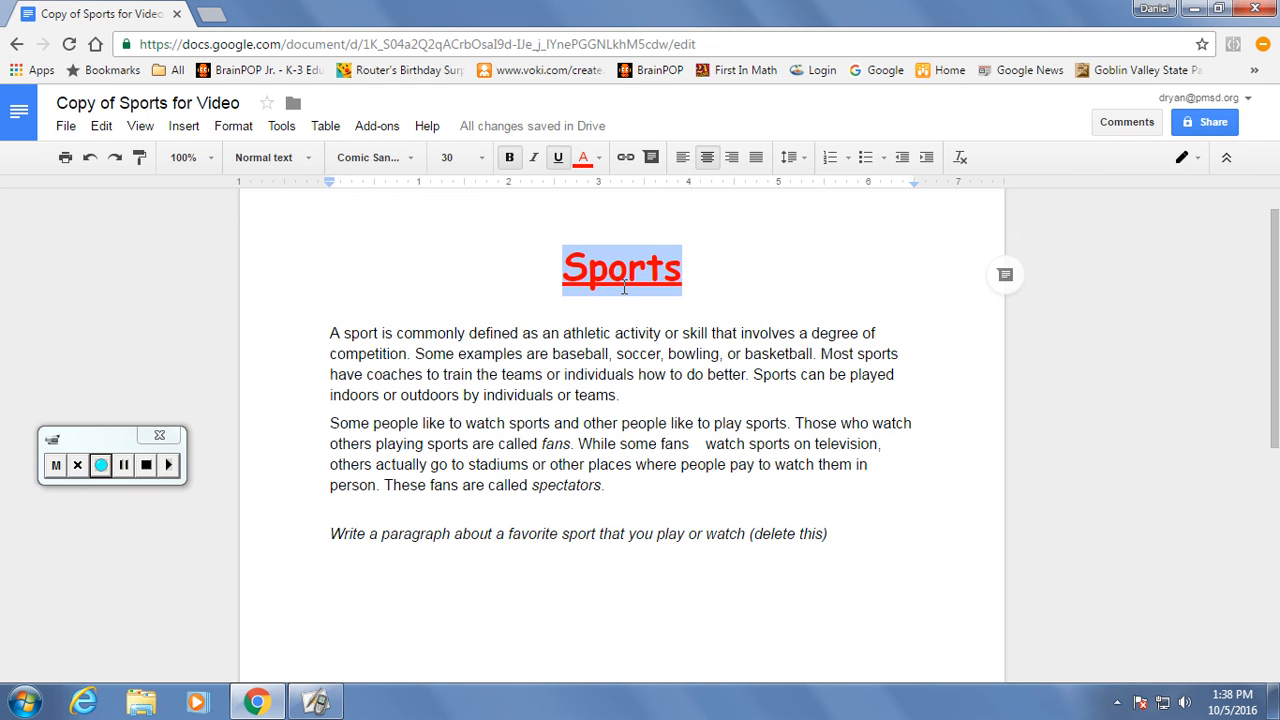
{"action": "left_click", "coordinate": [620, 333]}
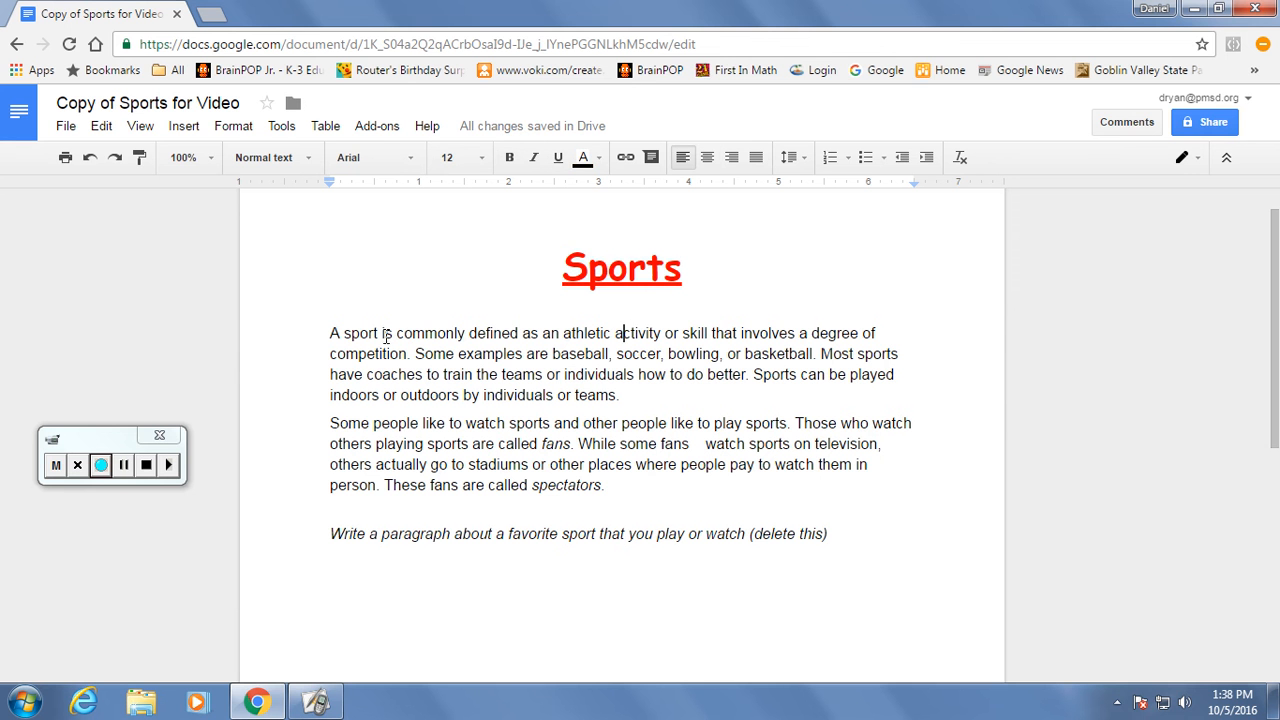
- Indent the first line of both body paragraphs by one tab
{"action": "left_click", "coordinate": [333, 335]}
{"action": "key", "text": "Tab"}
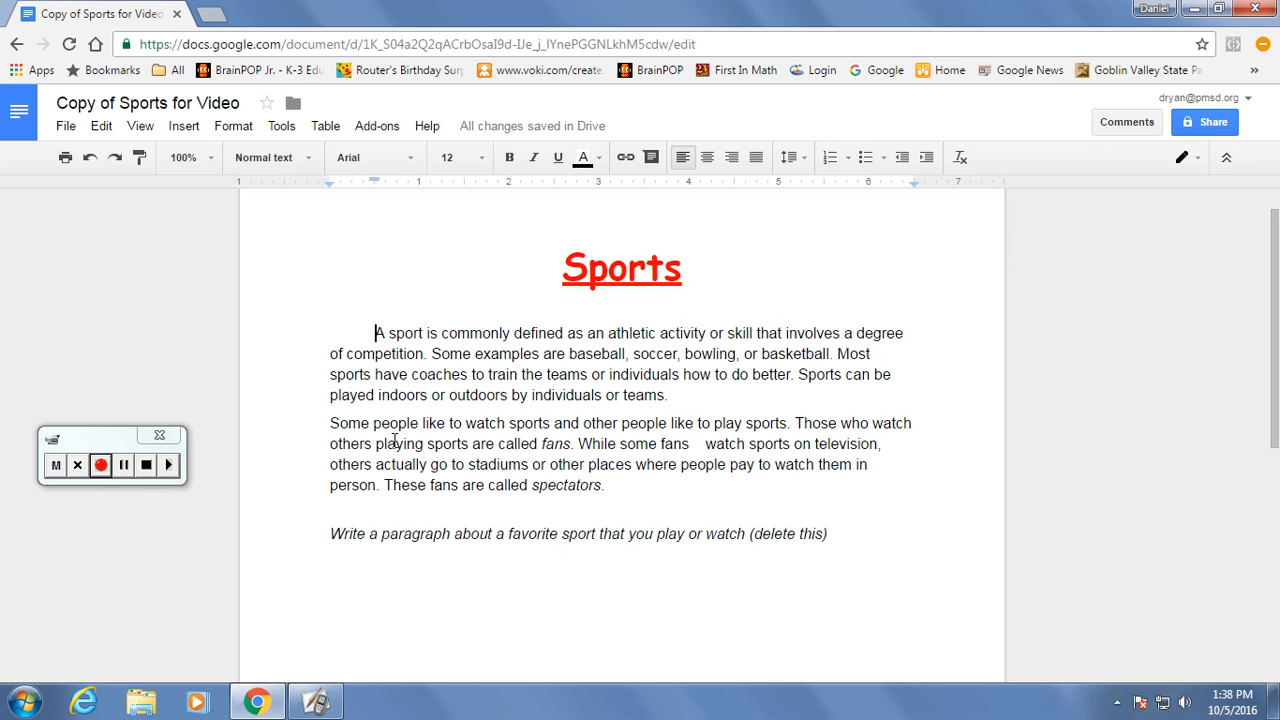
{"action": "left_click", "coordinate": [333, 421]}
{"action": "key", "text": "Tab"}
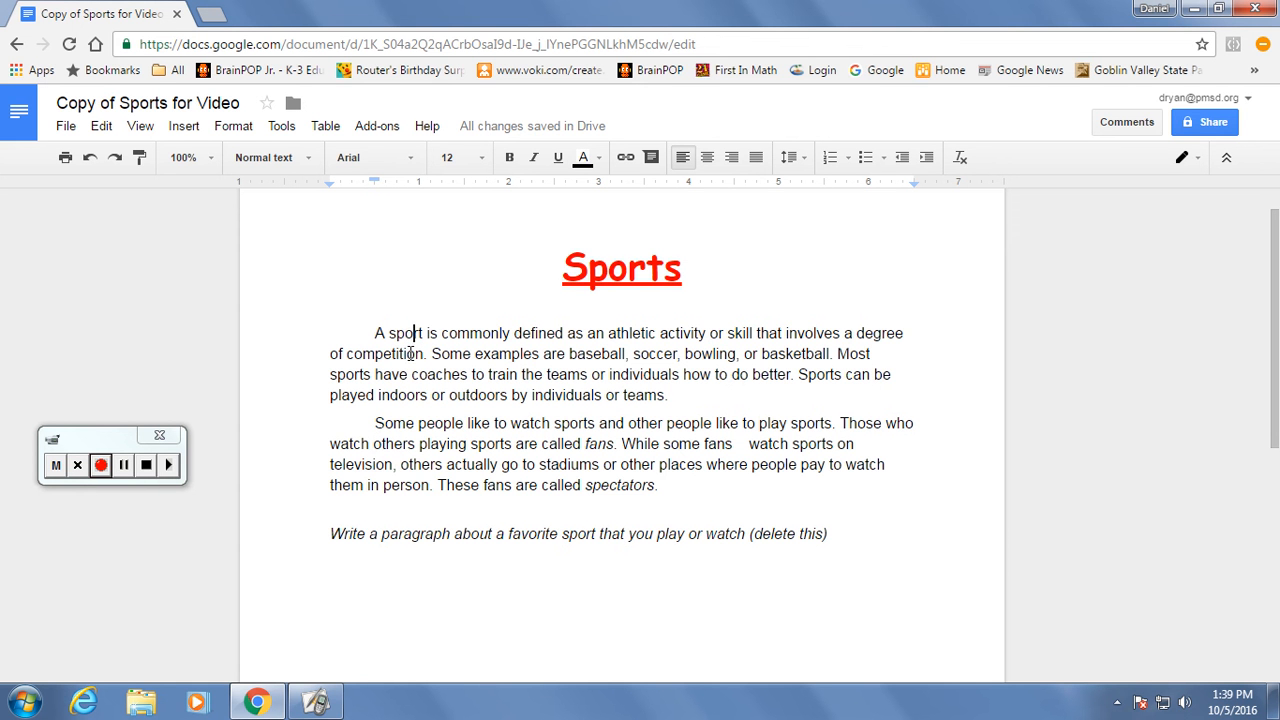
- Set the line spacing of both body paragraphs to double
{"action": "left_click", "coordinate": [236, 127]}
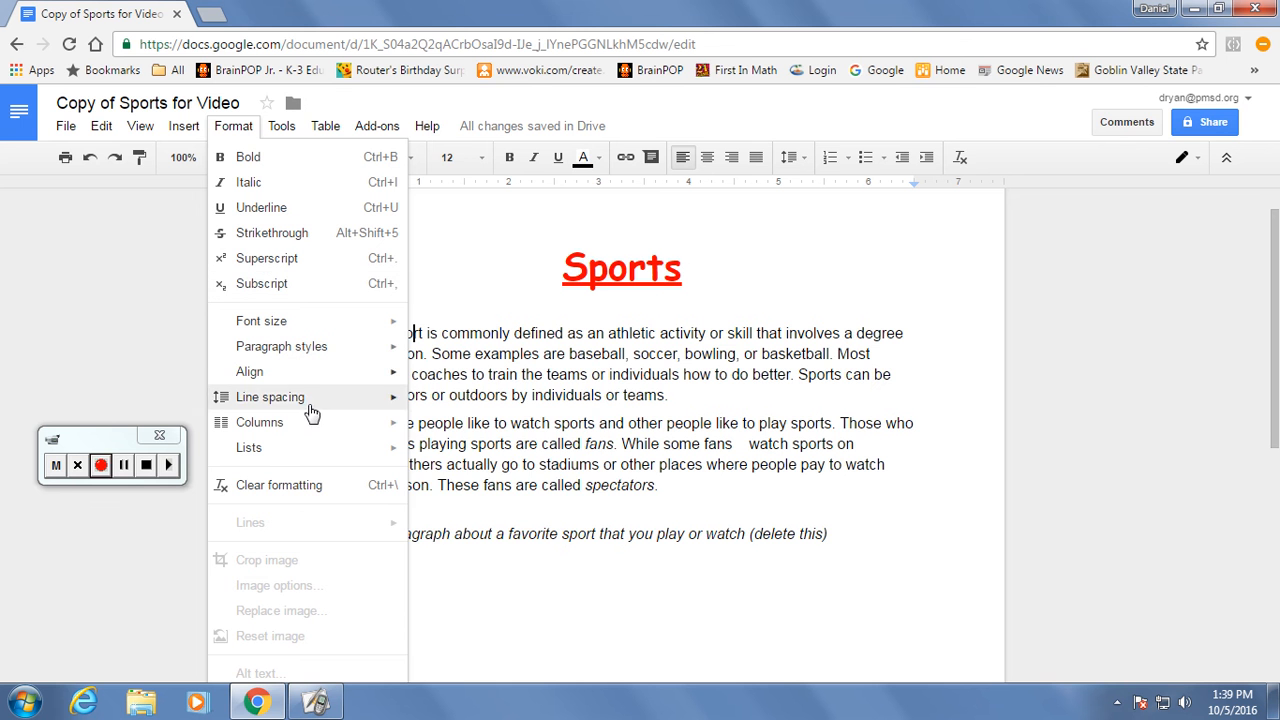
{"action": "mouse_move", "coordinate": [311, 405]}
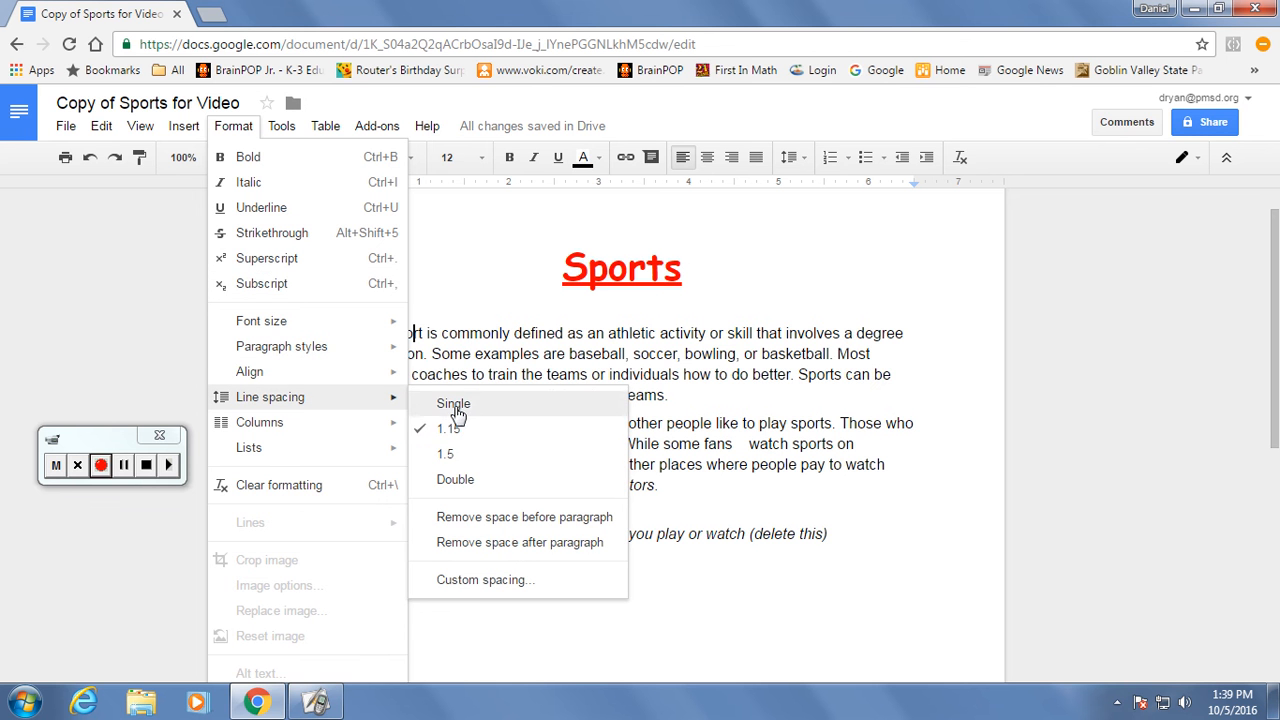
{"action": "left_click", "coordinate": [464, 481]}
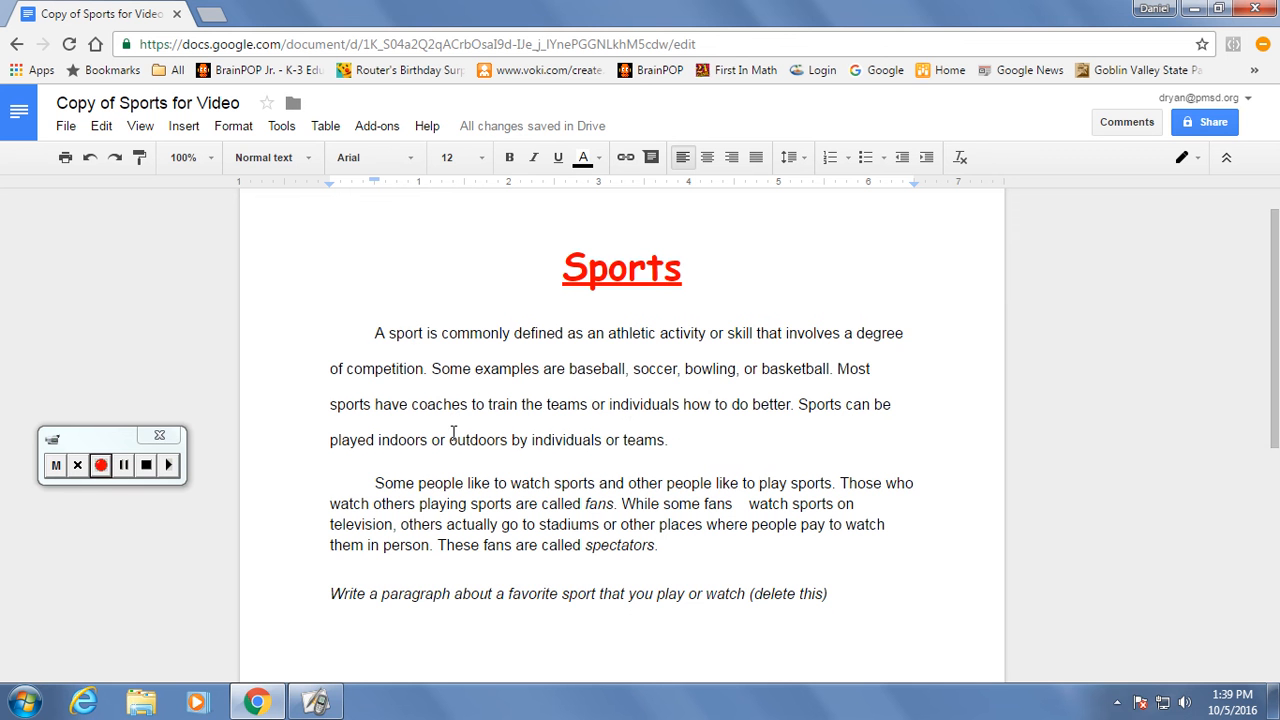
{"action": "left_click", "coordinate": [409, 485]}
{"action": "left_click", "coordinate": [233, 128]}
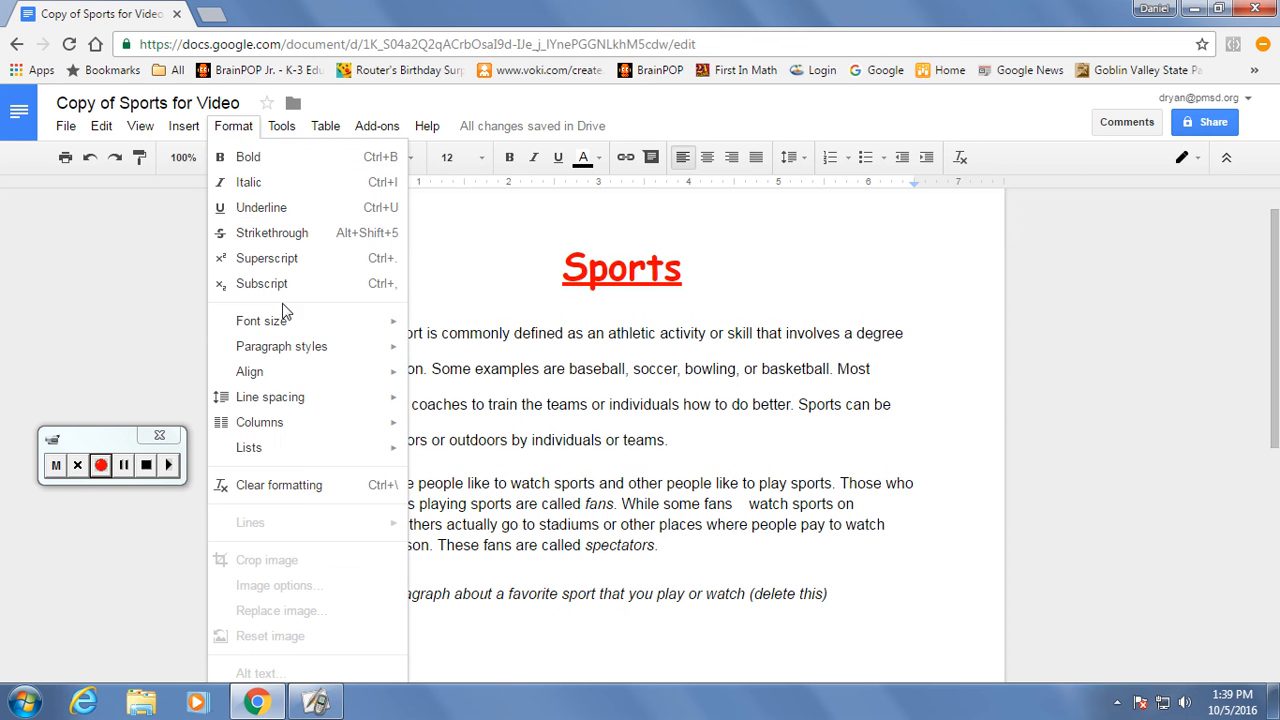
{"action": "mouse_move", "coordinate": [314, 403]}
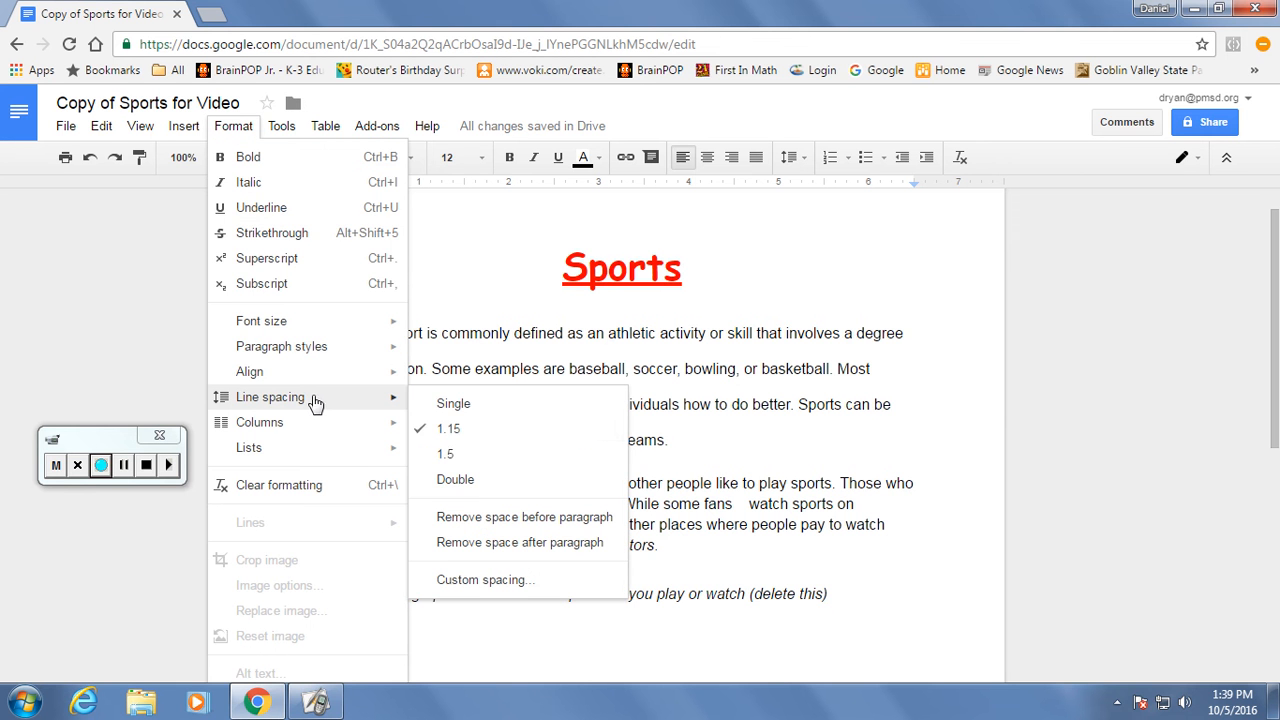
{"action": "left_click", "coordinate": [457, 479]}
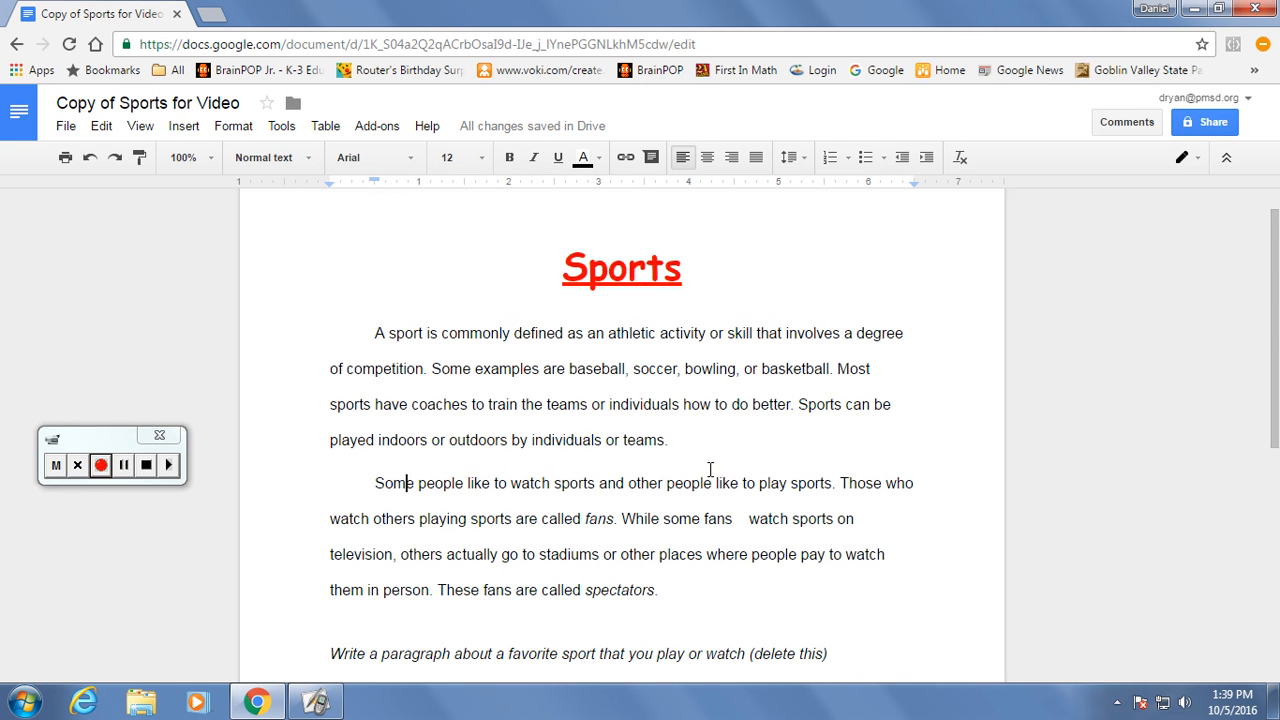
- Remove the extra spaces between "fans" and "watch" in the second paragraph
{"action": "scroll", "coordinate": [660, 467], "scroll_direction": "down", "scroll_amount": 2}
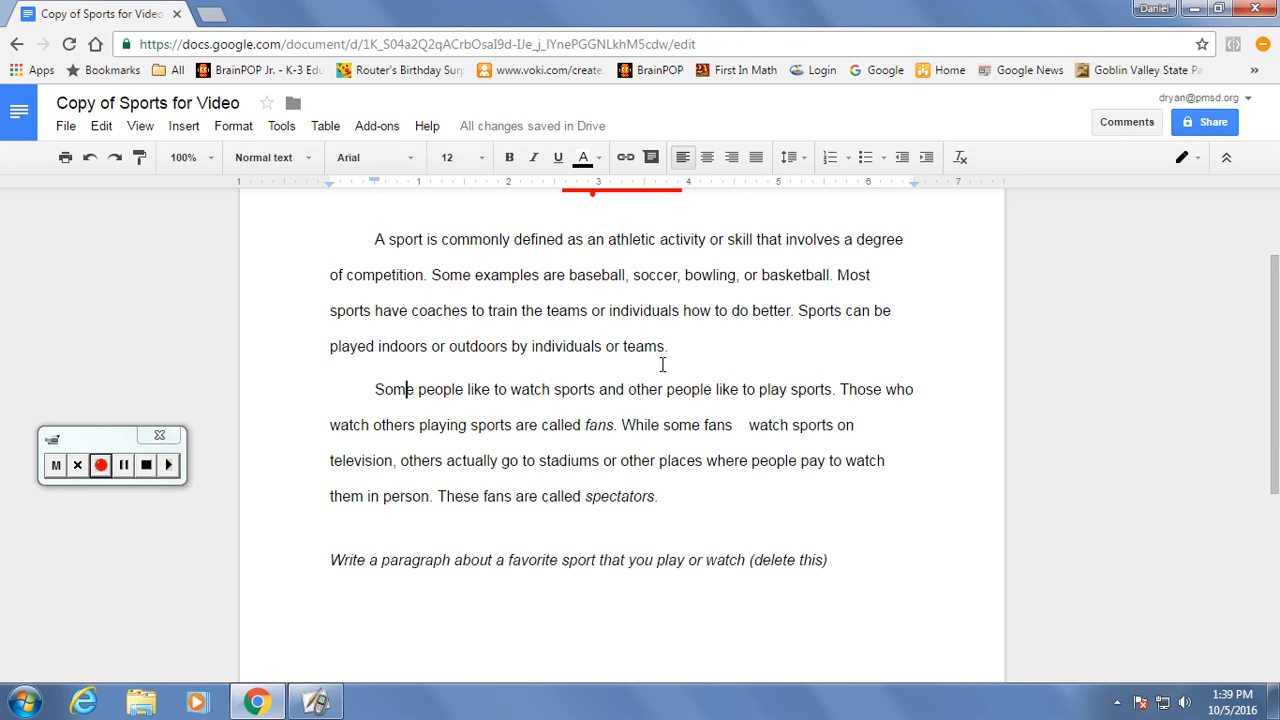
{"action": "left_click", "coordinate": [749, 425]}
{"action": "key", "text": "BackSpace"}
{"action": "key", "text": "BackSpace"}
{"action": "key", "text": "BackSpace"}
{"action": "key", "text": "BackSpace"}
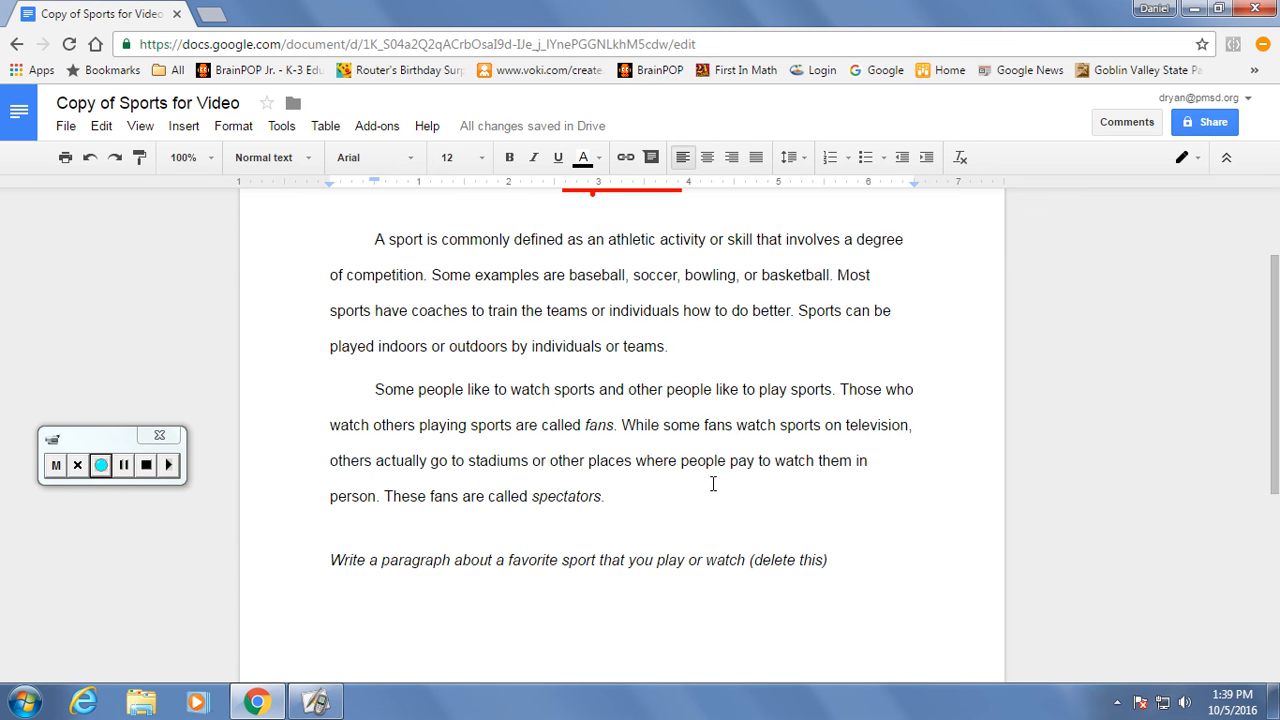
{"action": "scroll", "coordinate": [713, 484], "scroll_direction": "down", "scroll_amount": 1}
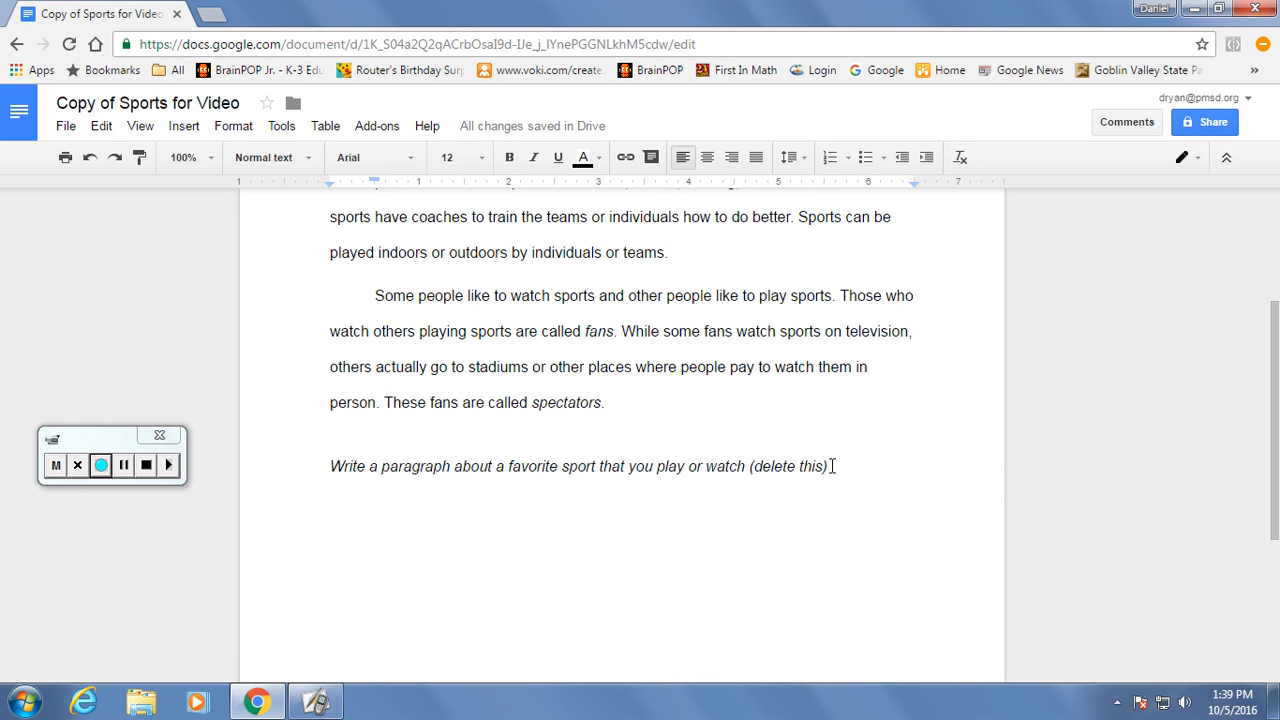
- Delete the italic writing-prompt line below the second paragraph and add a new empty line
{"action": "left_click_drag", "start_coordinate": [832, 466], "coordinate": [330, 466]}
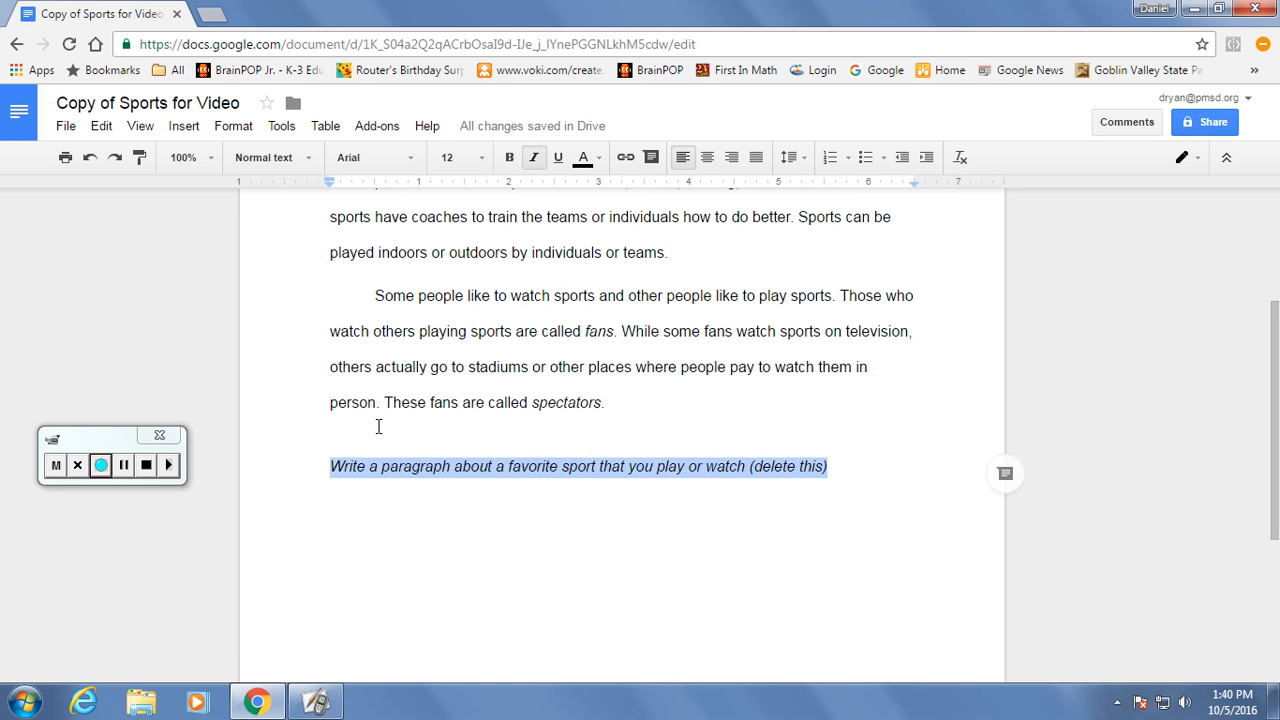
{"action": "key", "text": "BackSpace"}
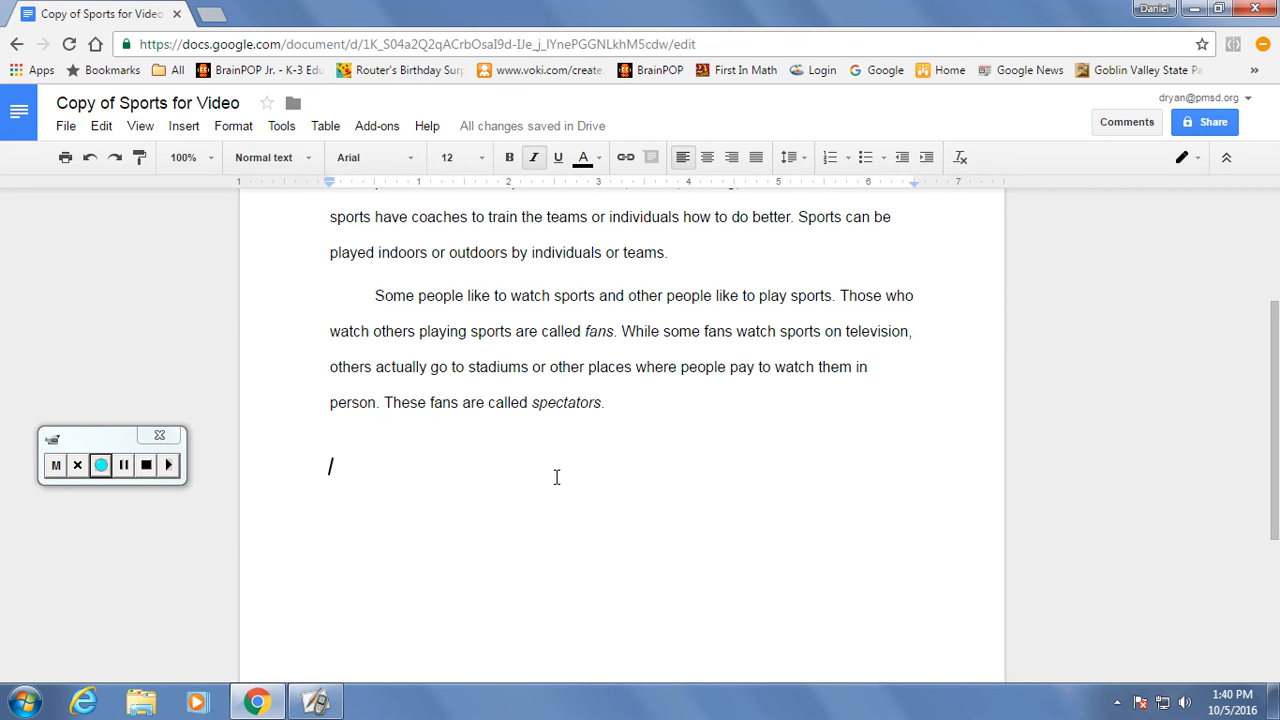
{"action": "key", "text": "Return"}
- Start inserting an image at the new line and search Google images for "sports"
{"action": "left_click", "coordinate": [190, 130]}
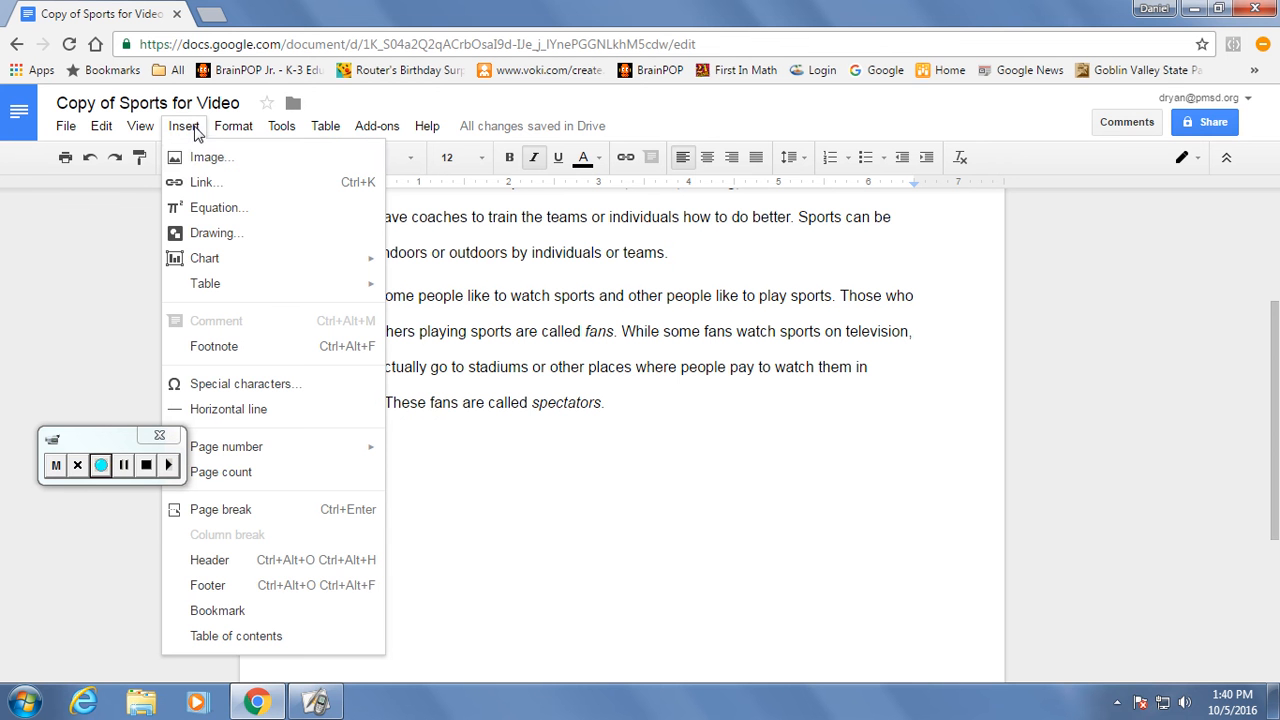
{"action": "left_click", "coordinate": [200, 160]}
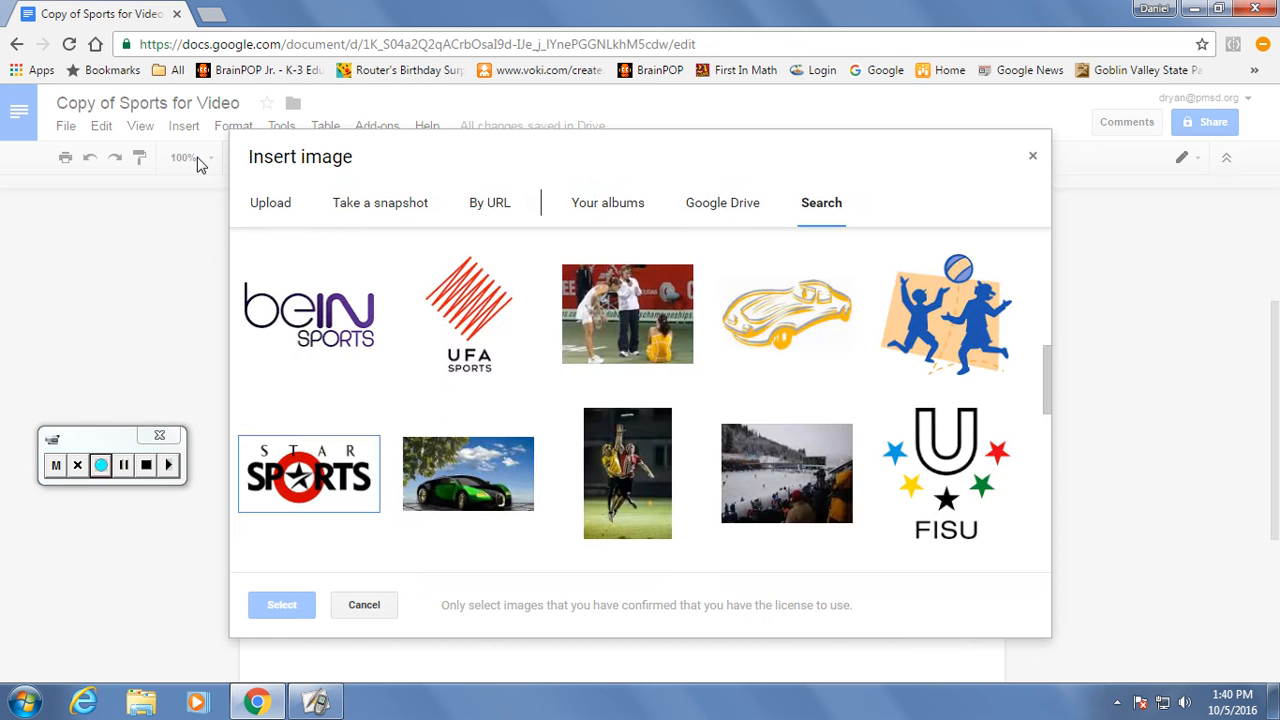
{"action": "left_click", "coordinate": [271, 203]}
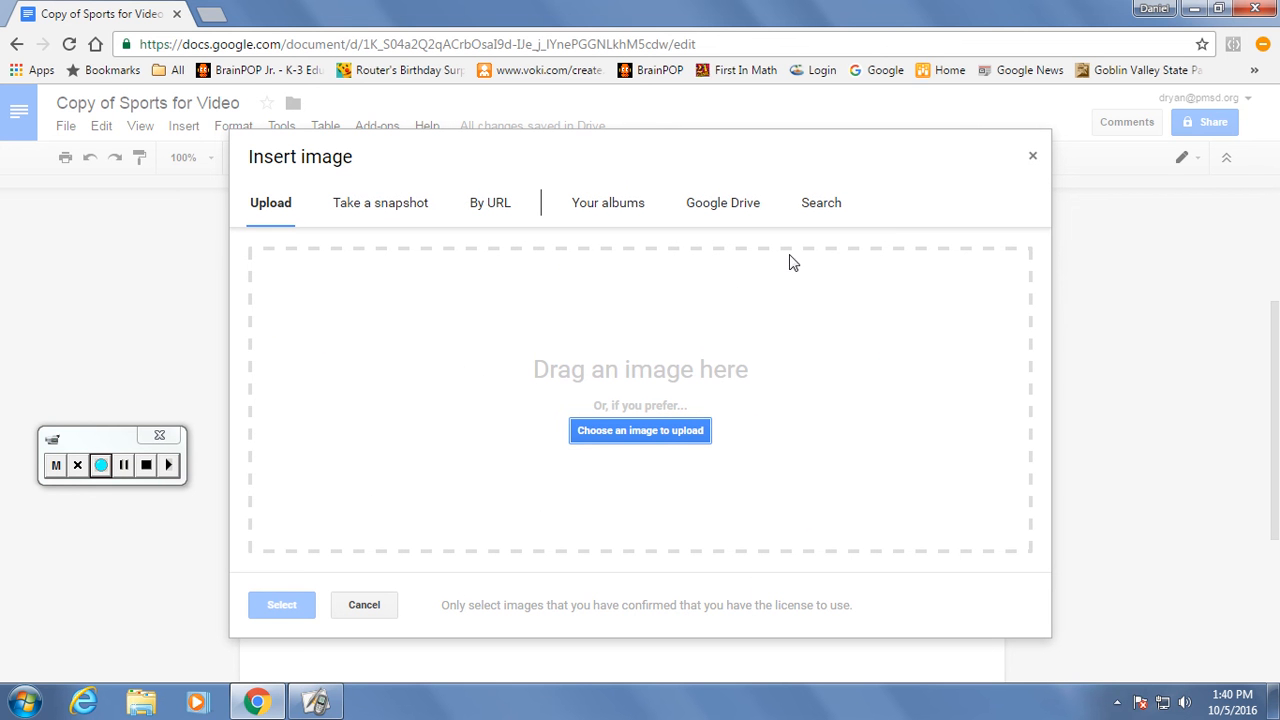
{"action": "left_click", "coordinate": [822, 206]}
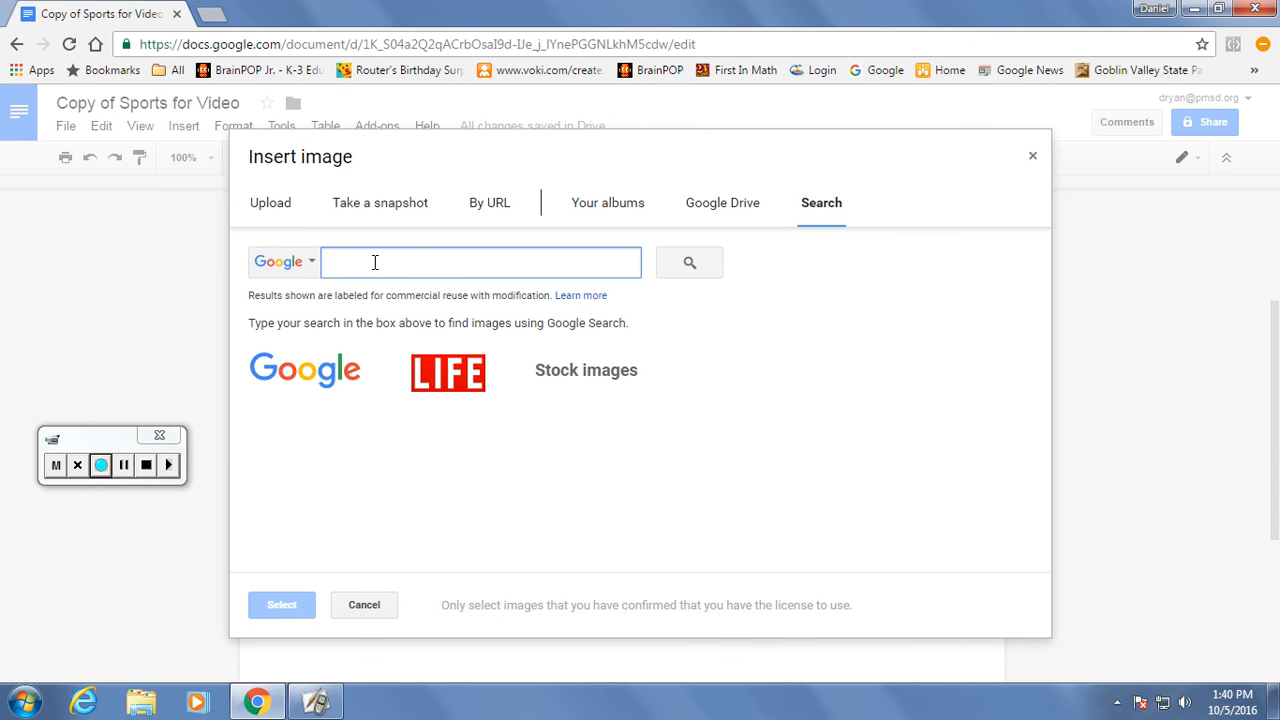
{"action": "type", "text": "spor"}
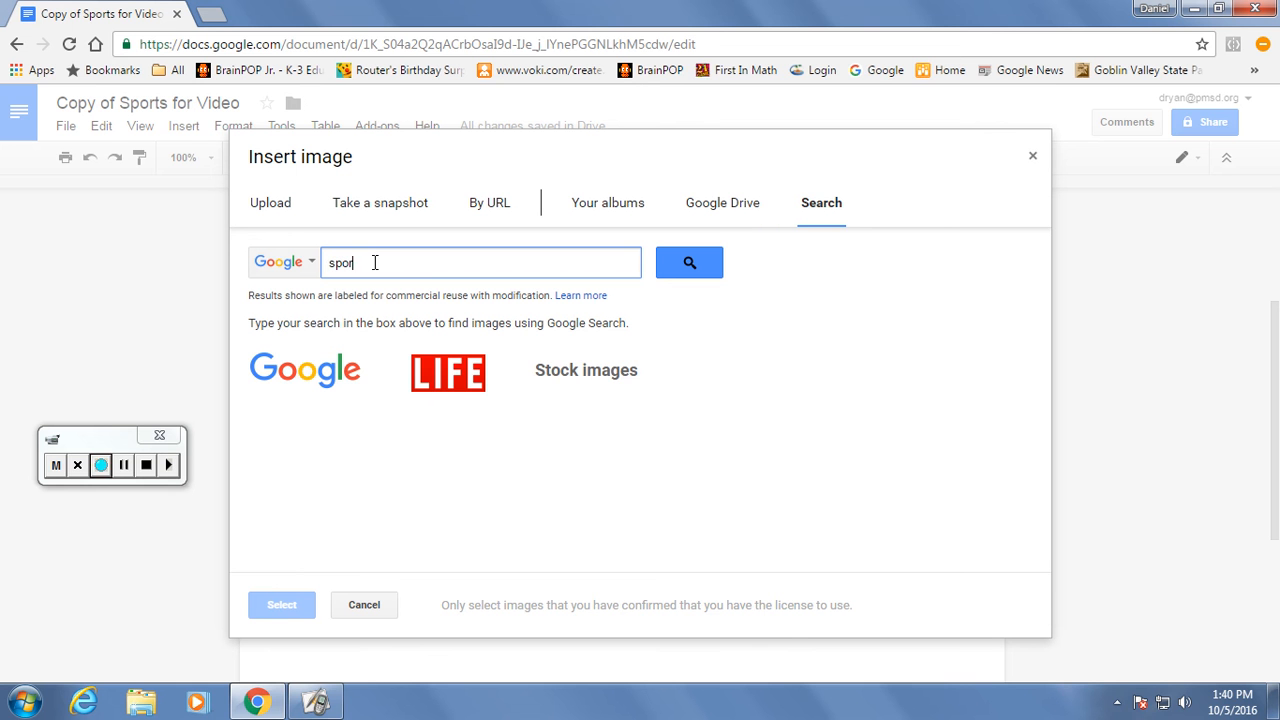
{"action": "type", "text": "ts"}
{"action": "left_click", "coordinate": [684, 268]}
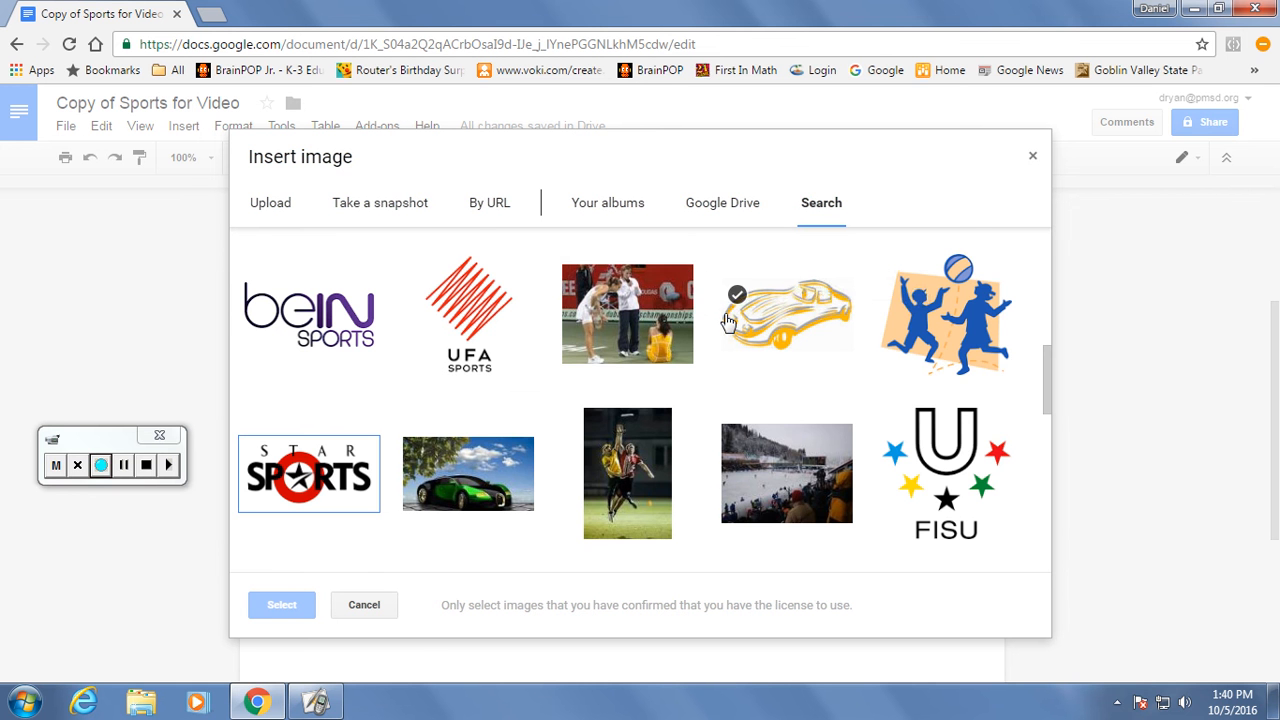
- Browse the image results and insert the picture of stacked sports balls with the volleyball, footballs, basketball and soccer ball
{"action": "scroll", "coordinate": [720, 310], "scroll_direction": "down", "scroll_amount": 2}
{"action": "scroll", "coordinate": [727, 320], "scroll_direction": "down", "scroll_amount": 5}
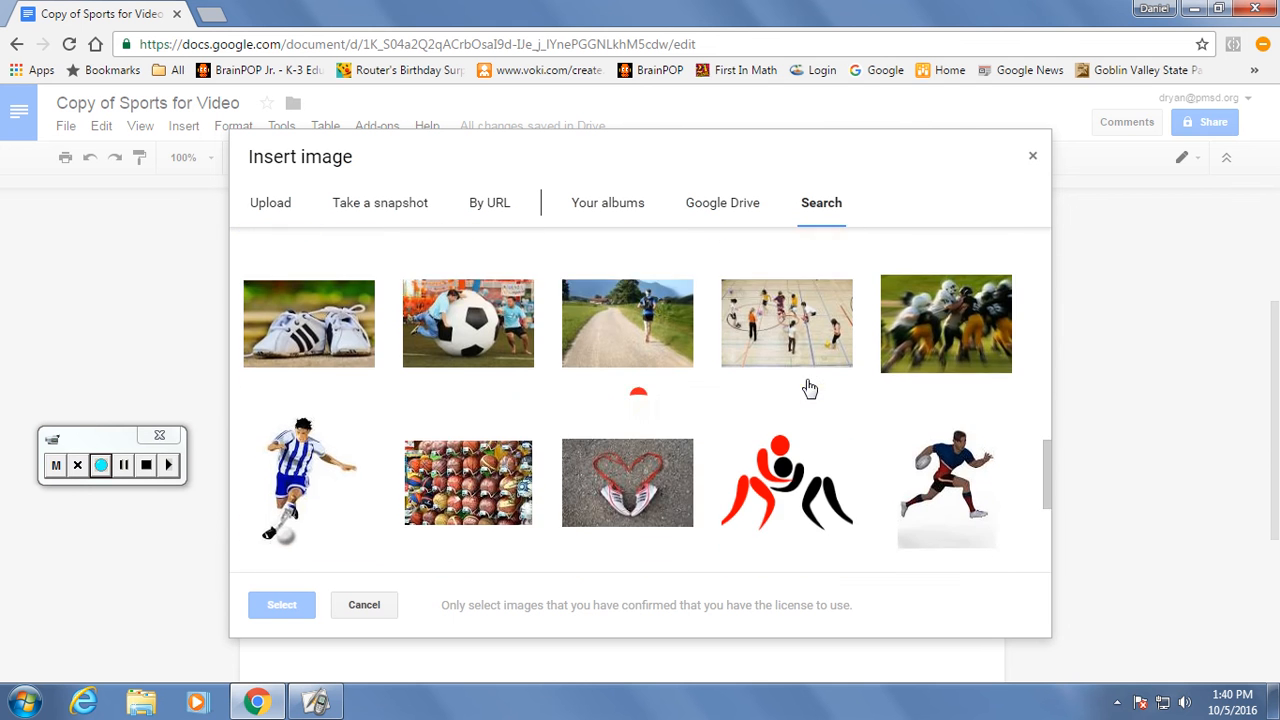
{"action": "left_click_drag", "start_coordinate": [1046, 380], "coordinate": [1051, 243]}
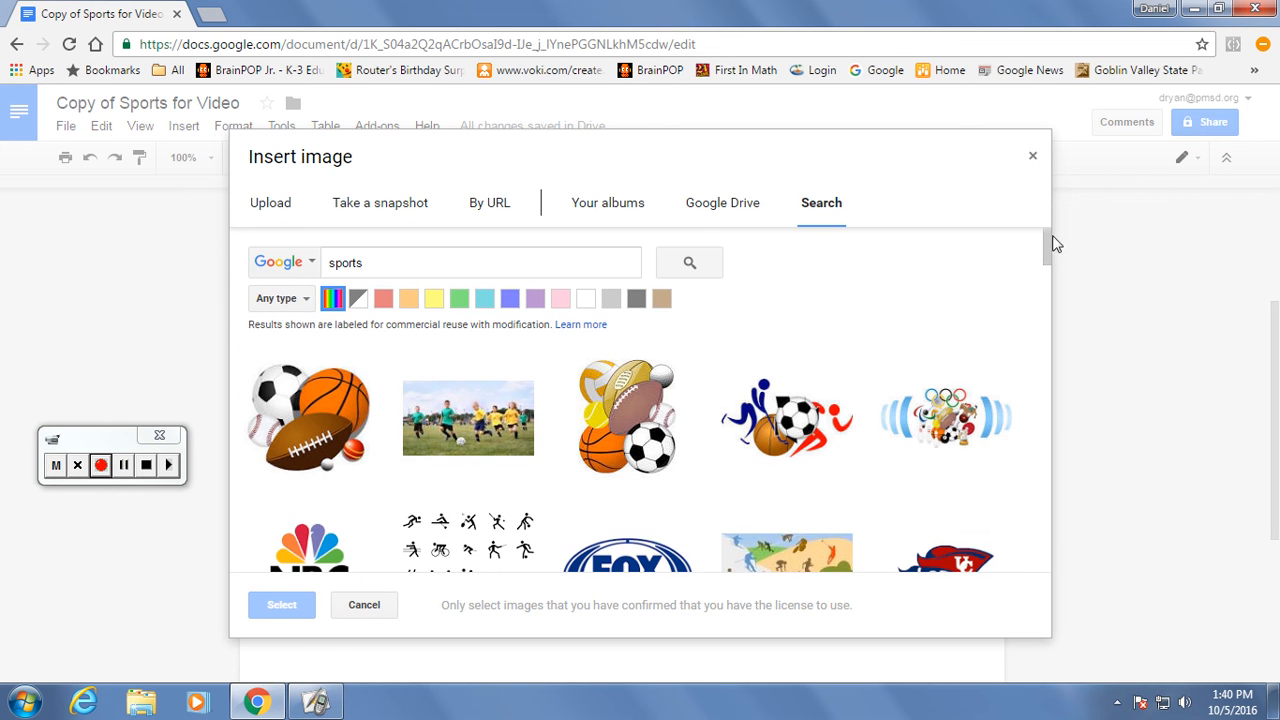
{"action": "left_click", "coordinate": [640, 425]}
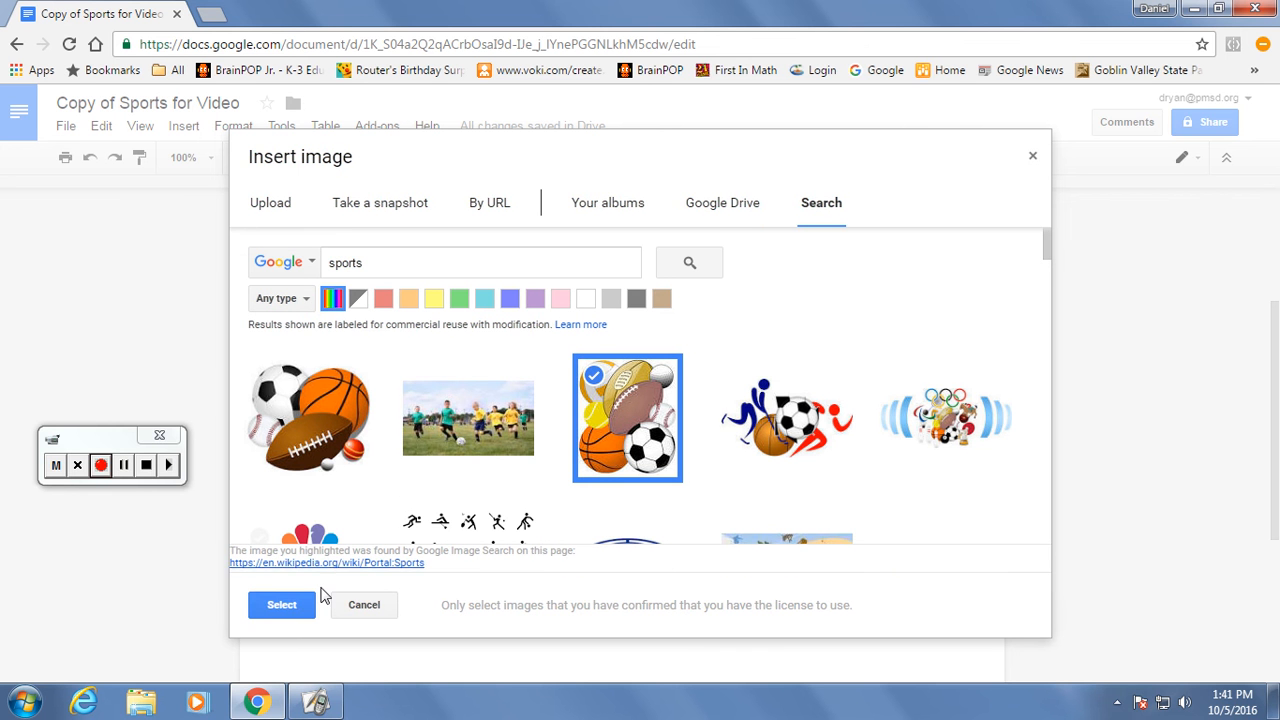
{"action": "left_click", "coordinate": [281, 606]}
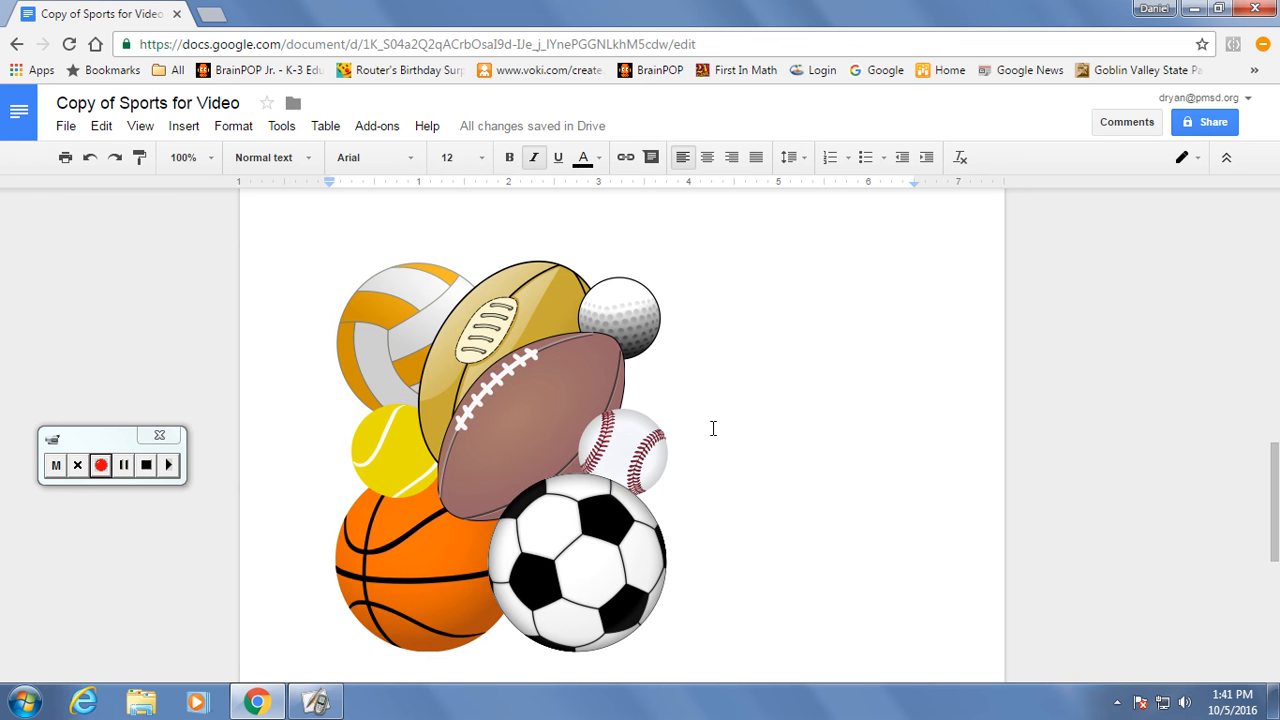
- Shrink the sports balls picture proportionally to about 2.6 inches wide so it fits below the second paragraph
{"action": "scroll", "coordinate": [715, 438], "scroll_direction": "up", "scroll_amount": 10}
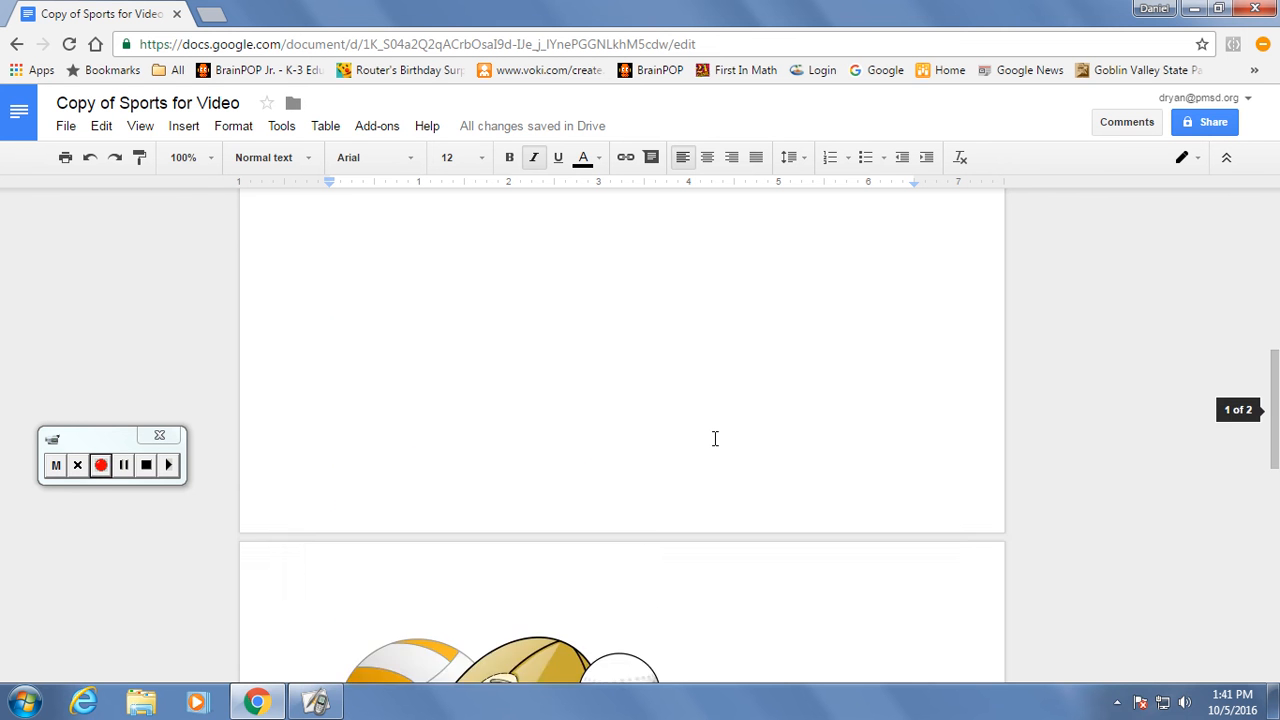
{"action": "scroll", "coordinate": [715, 438], "scroll_direction": "down", "scroll_amount": 10}
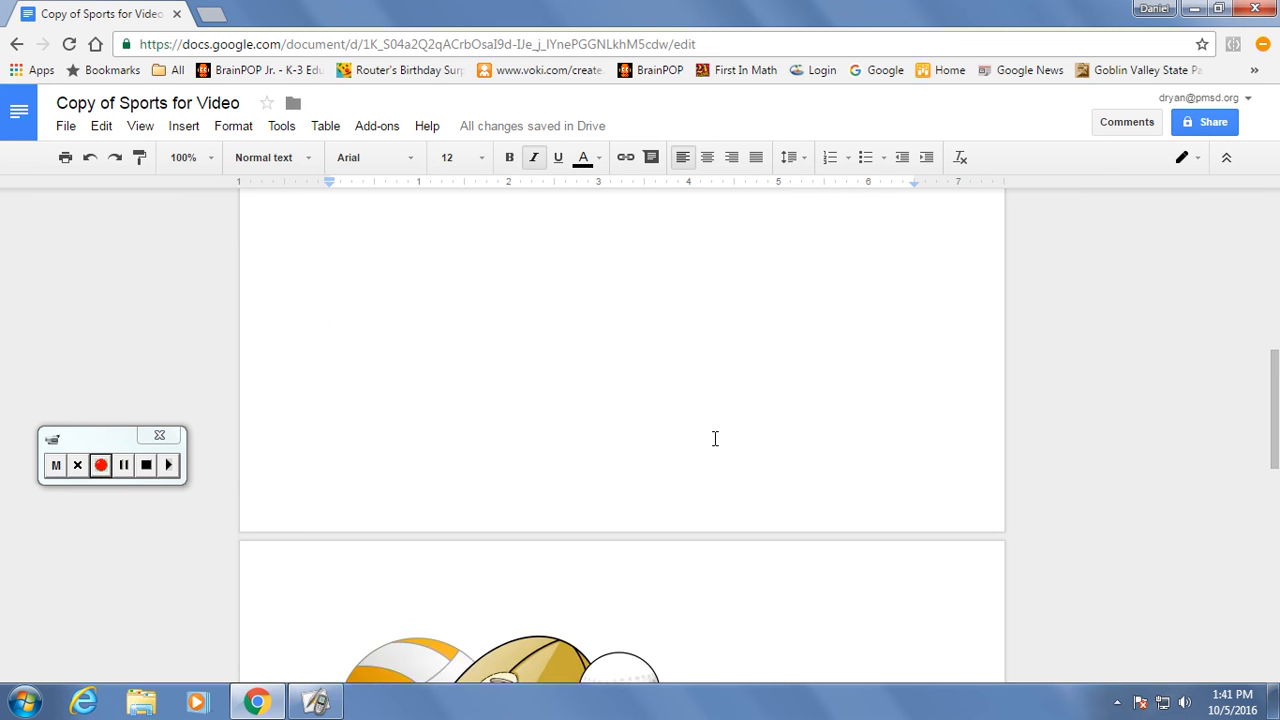
{"action": "scroll", "coordinate": [715, 438], "scroll_direction": "up", "scroll_amount": 3}
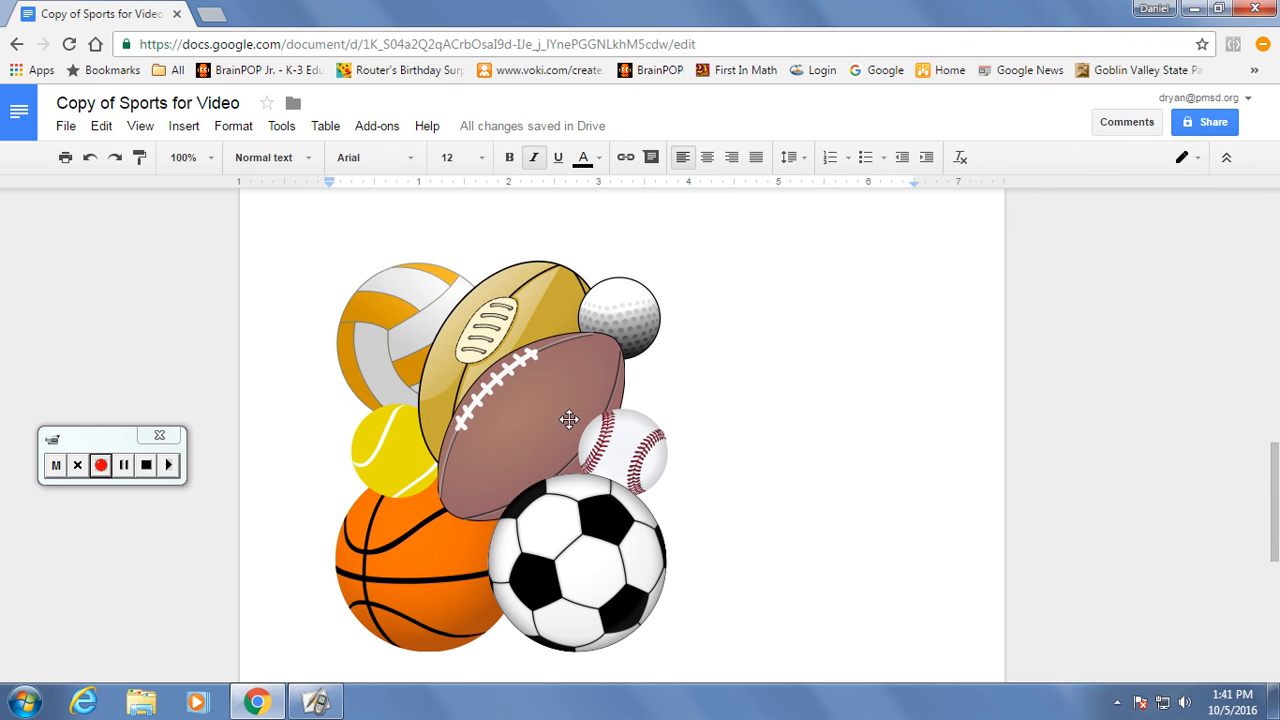
{"action": "left_click", "coordinate": [518, 409]}
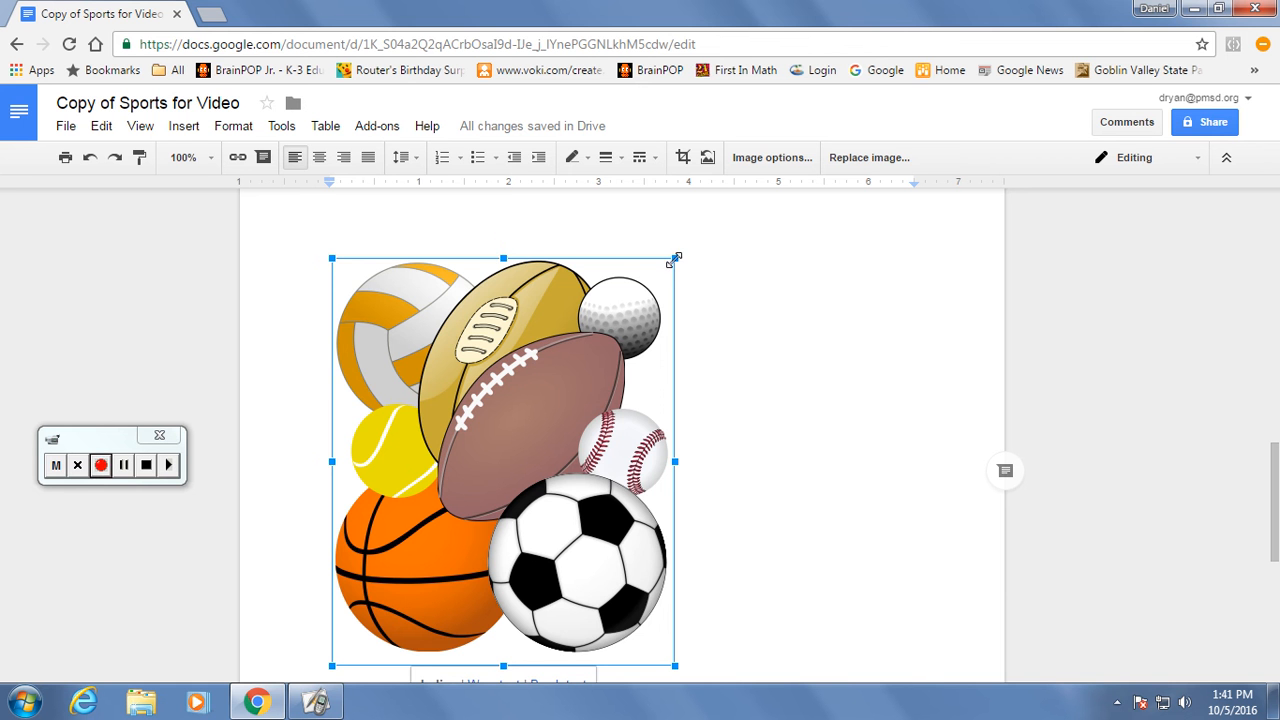
{"action": "left_click_drag", "start_coordinate": [675, 258], "coordinate": [564, 401]}
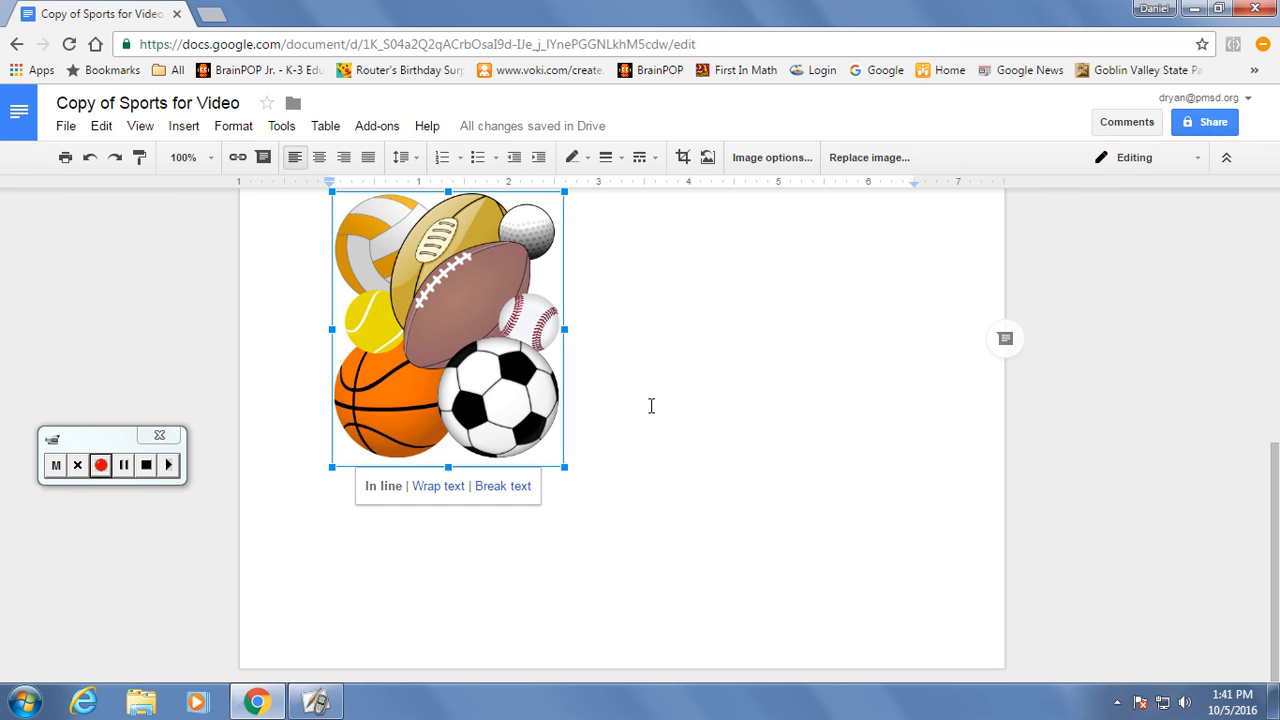
{"action": "scroll", "coordinate": [651, 405], "scroll_direction": "up", "scroll_amount": 1}
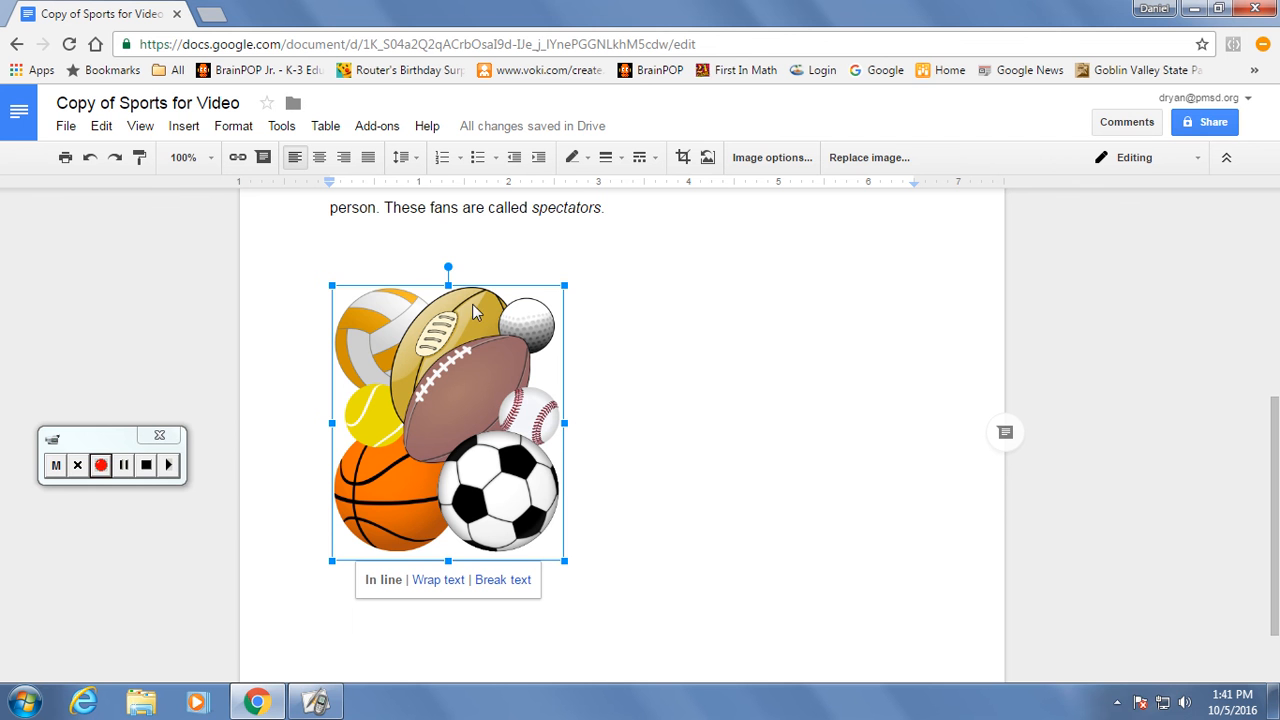
- Try narrowing the sports balls picture without changing its height, and undo that resize
{"action": "left_click_drag", "start_coordinate": [561, 424], "coordinate": [435, 435]}
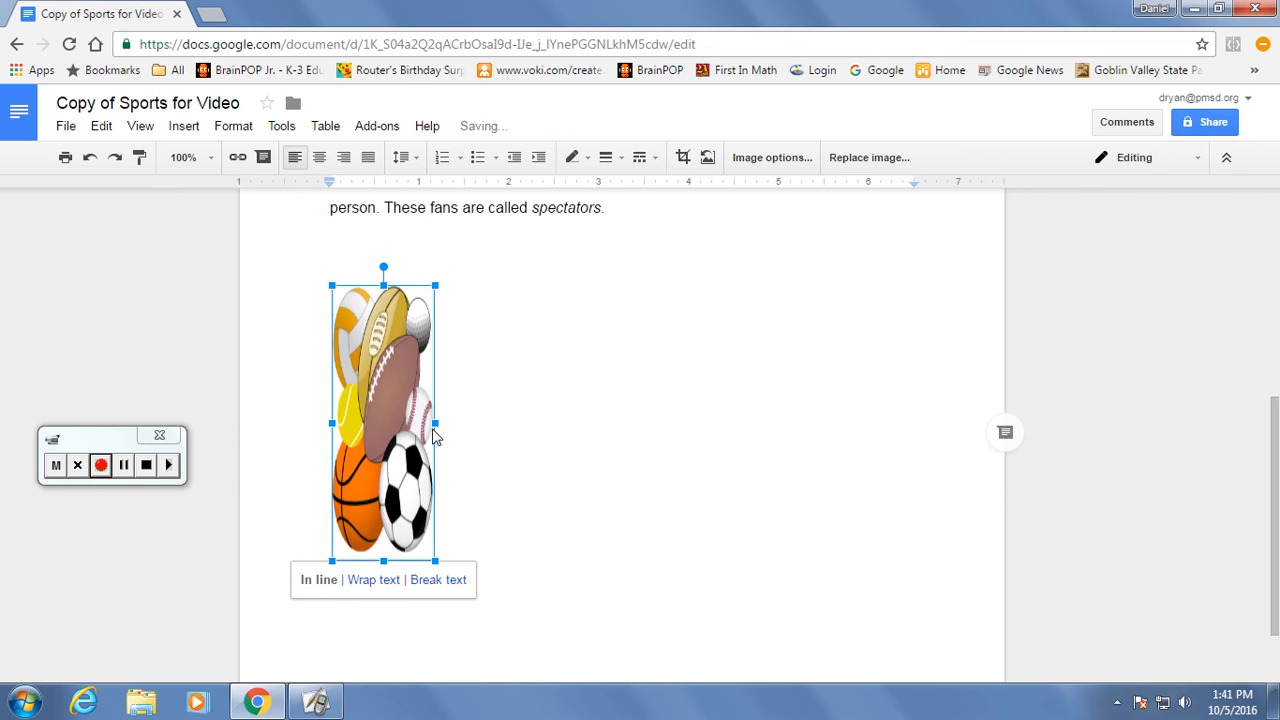
{"action": "left_click", "coordinate": [89, 160]}
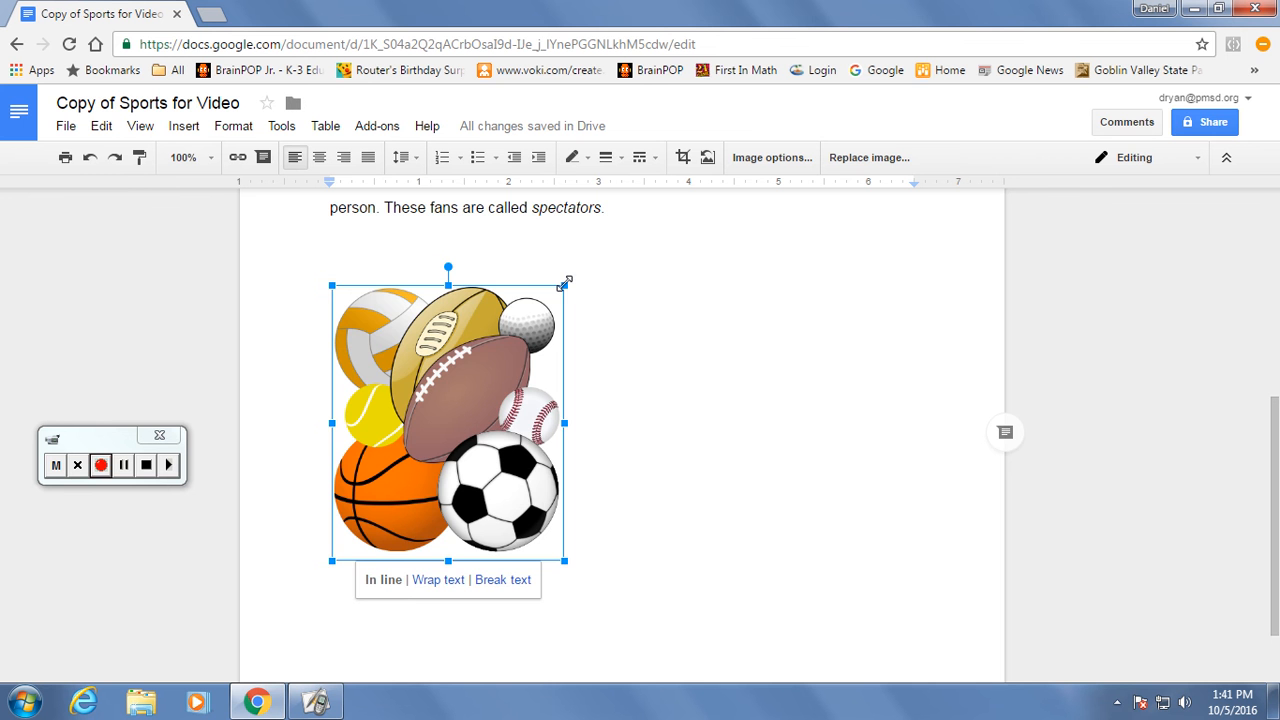
- Move the sports balls picture into the last line of the second paragraph and set it to Wrap text
{"action": "scroll", "coordinate": [794, 394], "scroll_direction": "up", "scroll_amount": 2}
{"action": "scroll", "coordinate": [796, 395], "scroll_direction": "down", "scroll_amount": 1}
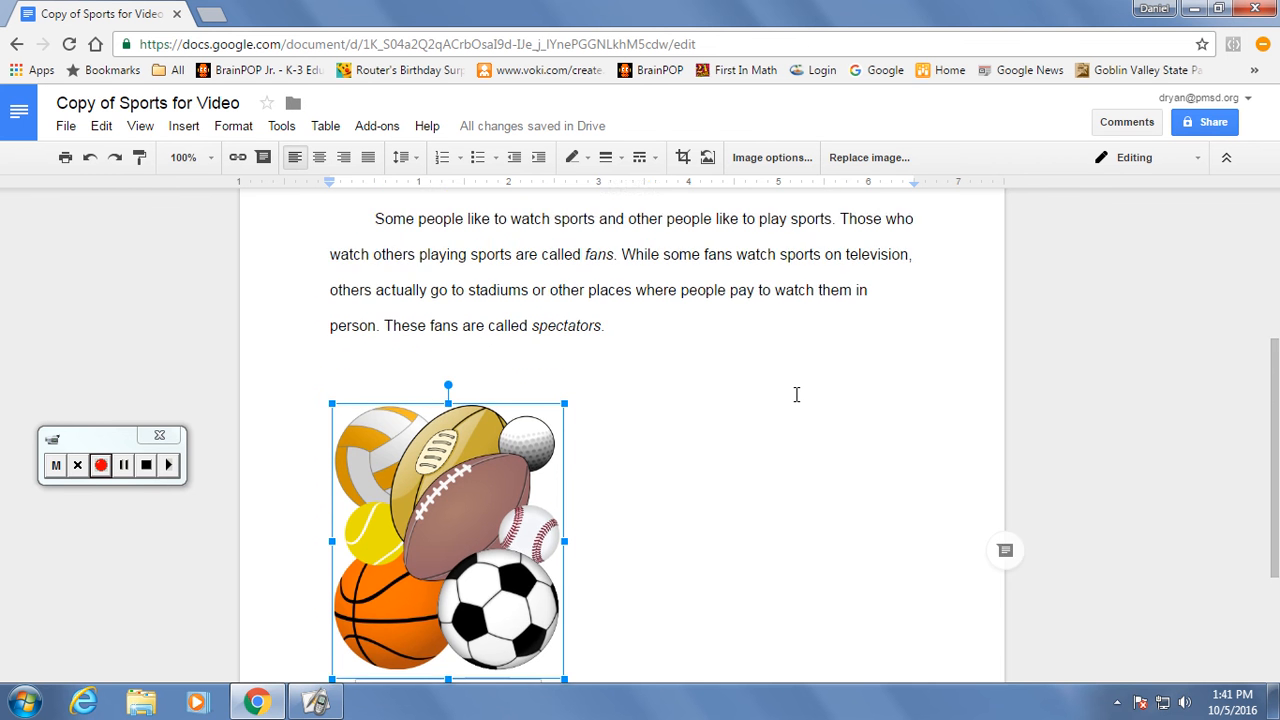
{"action": "scroll", "coordinate": [796, 394], "scroll_direction": "down", "scroll_amount": 3}
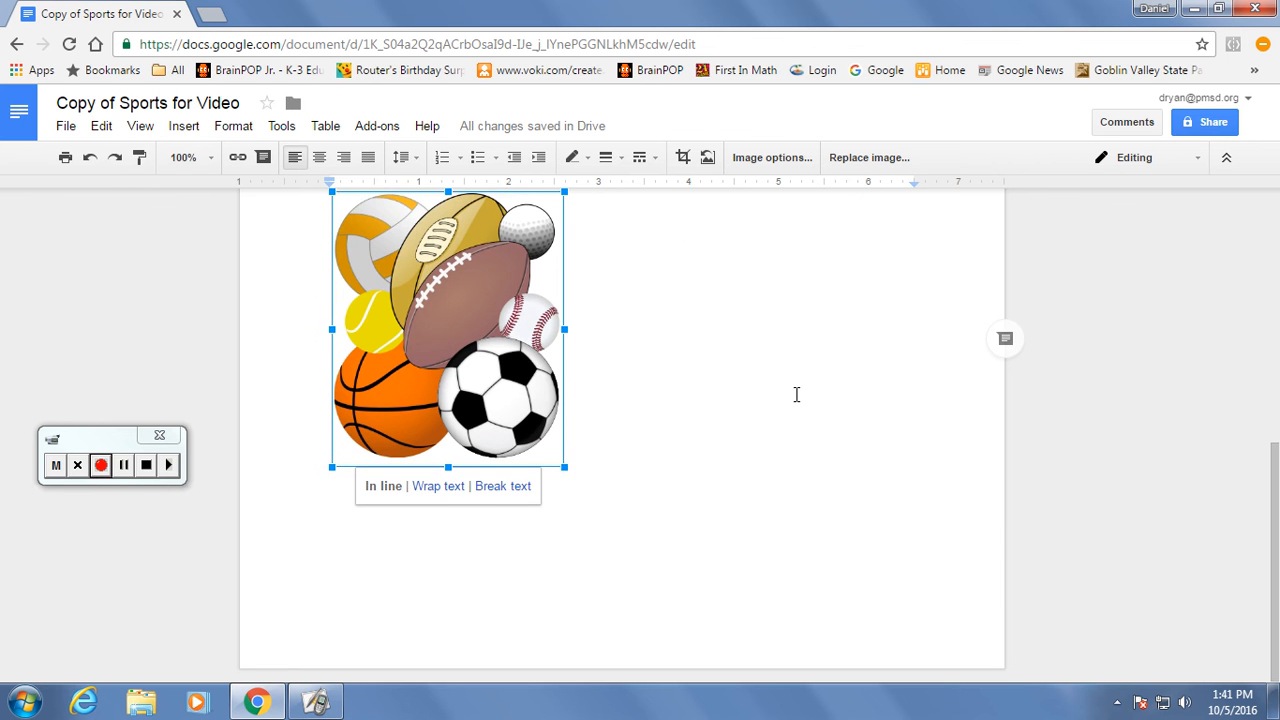
{"action": "scroll", "coordinate": [796, 394], "scroll_direction": "up", "scroll_amount": 3}
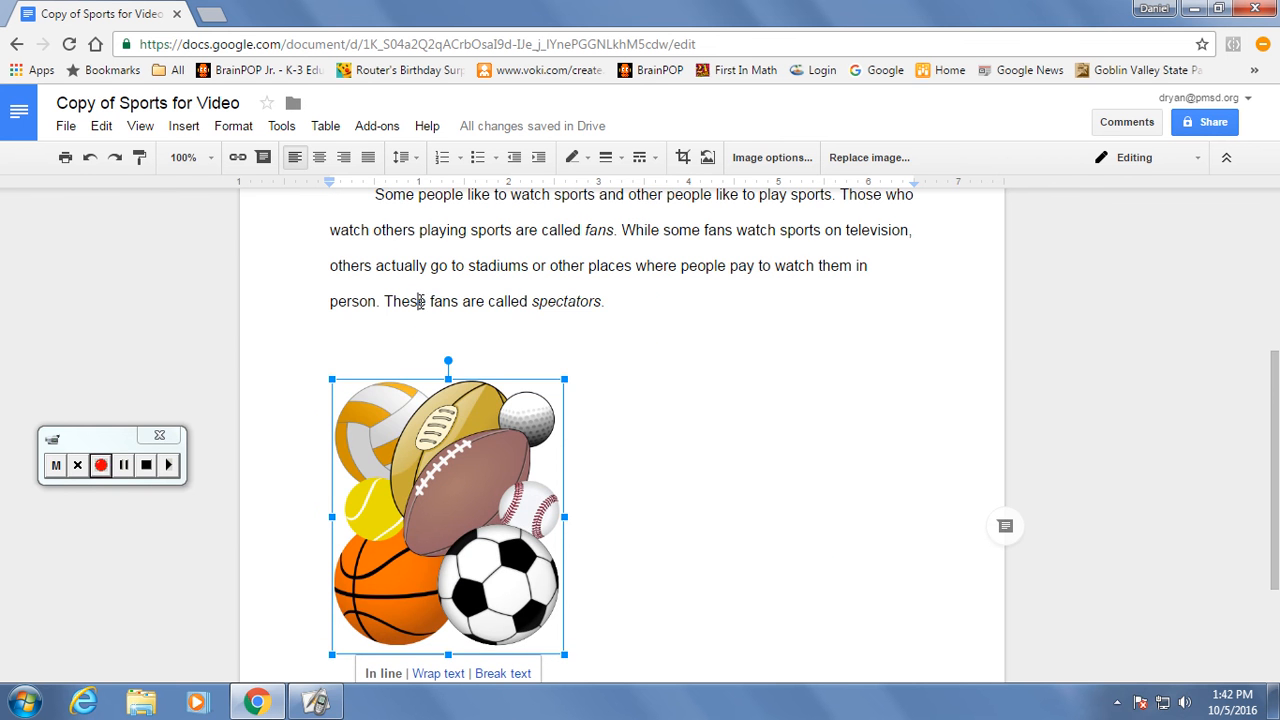
{"action": "left_click_drag", "start_coordinate": [419, 301], "coordinate": [421, 303]}
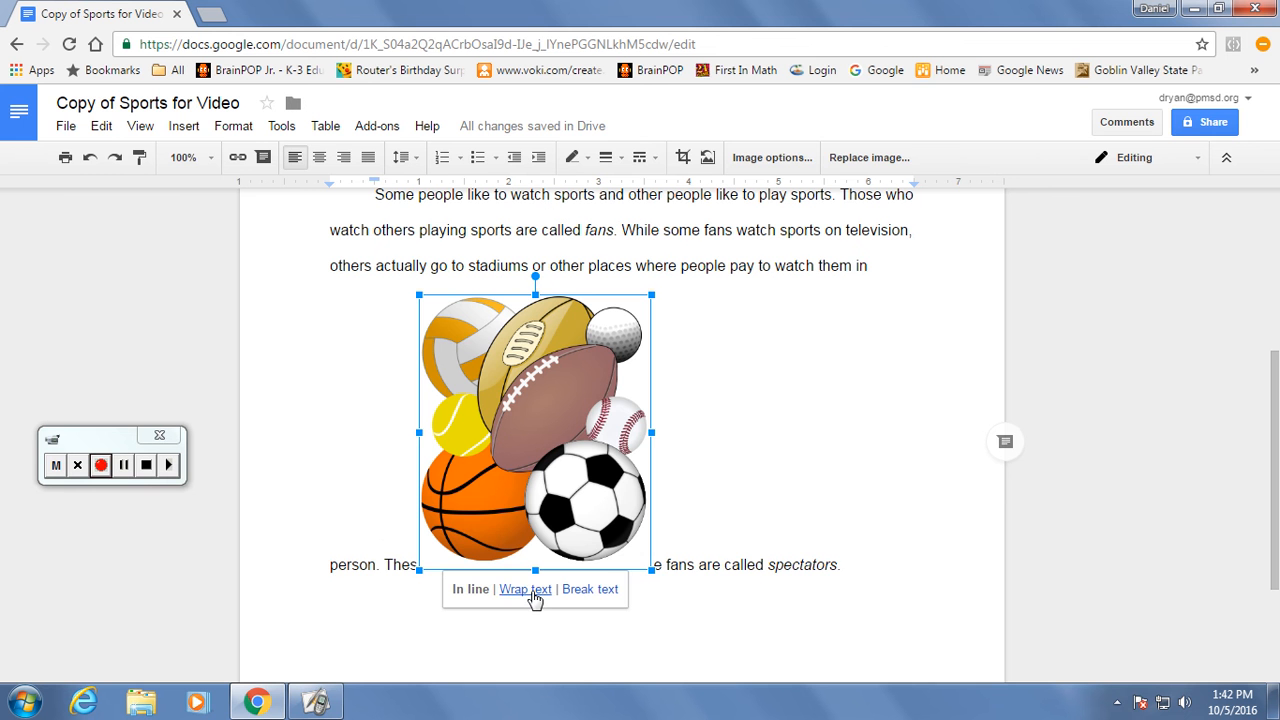
{"action": "left_click", "coordinate": [535, 591]}
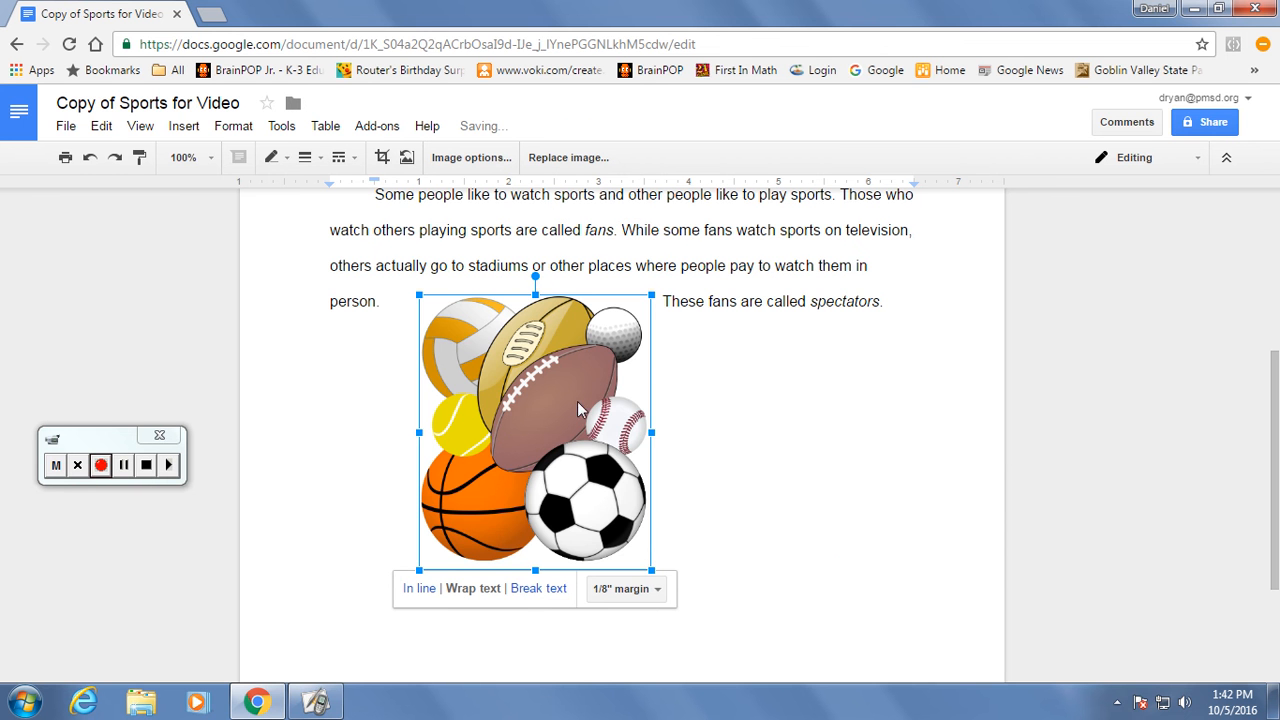
- Try the wrapped picture in different spots, place it roughly centred below the second paragraph, and deselect it
{"action": "left_click_drag", "start_coordinate": [542, 407], "coordinate": [479, 466]}
{"action": "scroll", "coordinate": [690, 468], "scroll_direction": "up", "scroll_amount": 1}
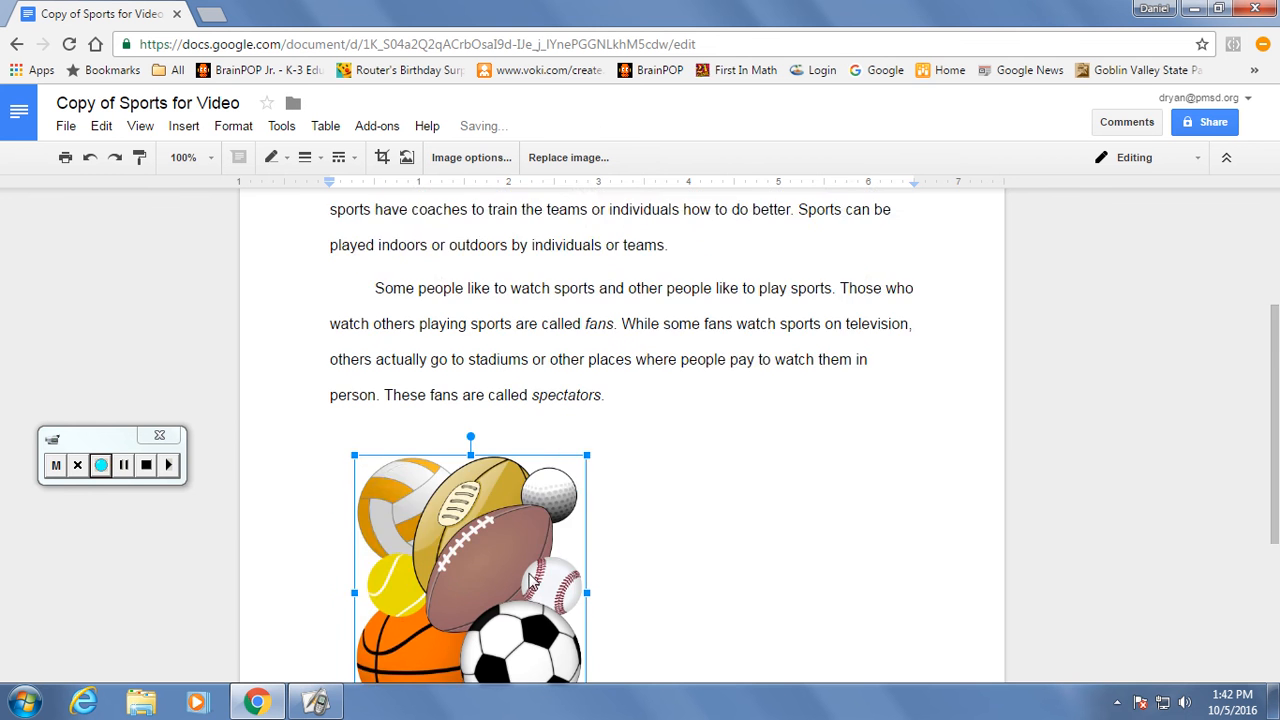
{"action": "scroll", "coordinate": [540, 545], "scroll_direction": "down", "scroll_amount": 1}
{"action": "left_click_drag", "start_coordinate": [543, 537], "coordinate": [775, 468]}
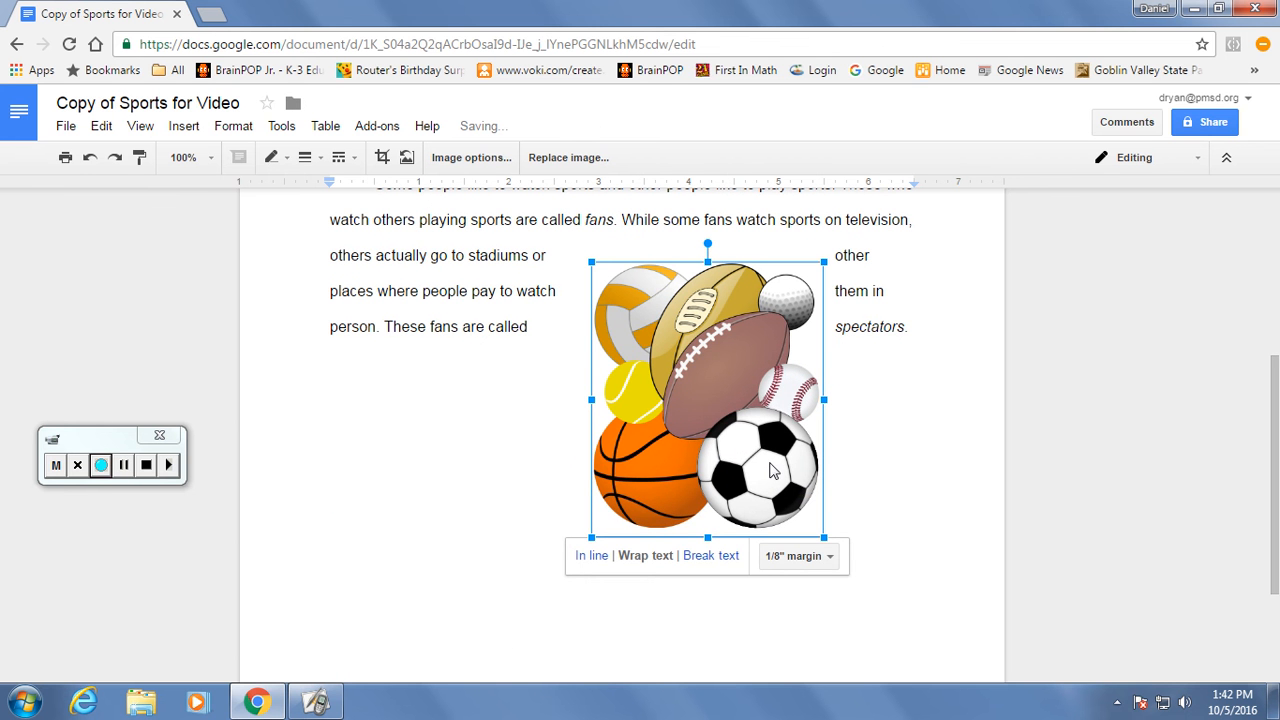
{"action": "left_click_drag", "start_coordinate": [723, 430], "coordinate": [619, 490]}
{"action": "left_click", "coordinate": [866, 459]}
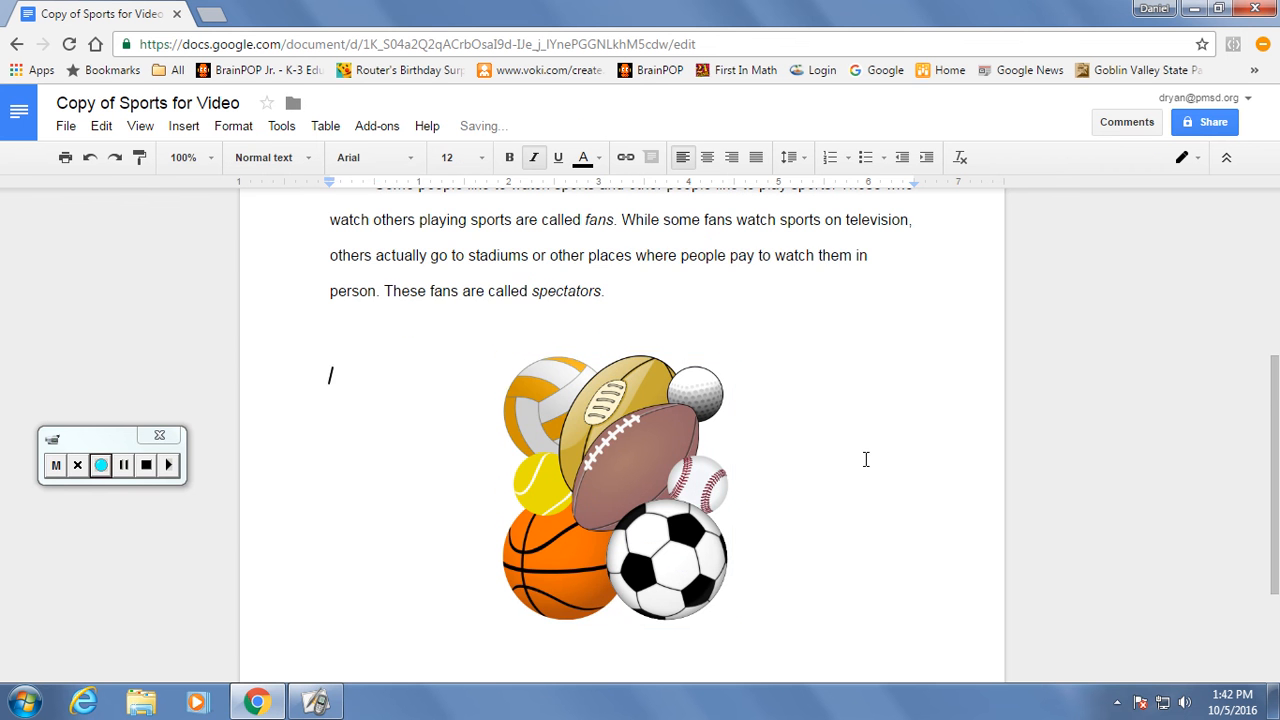
{"action": "scroll", "coordinate": [866, 459], "scroll_direction": "down", "scroll_amount": 4}
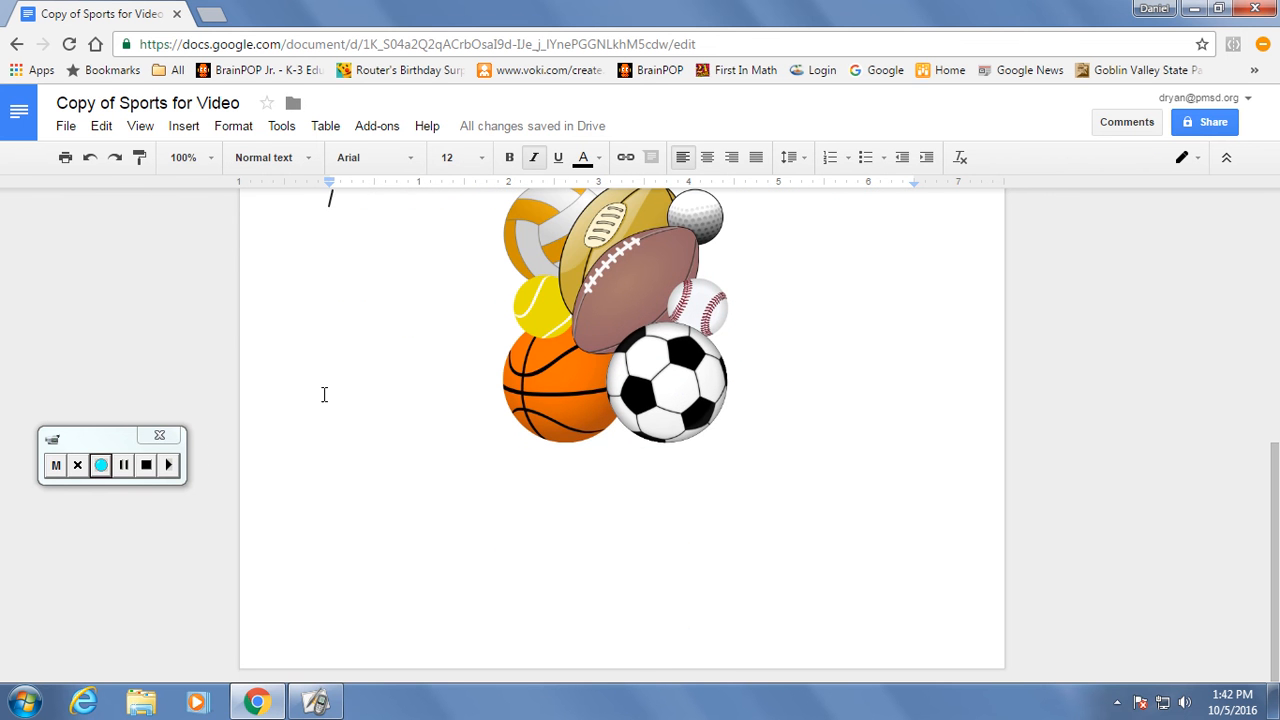
{"action": "key", "text": "alt+p"}
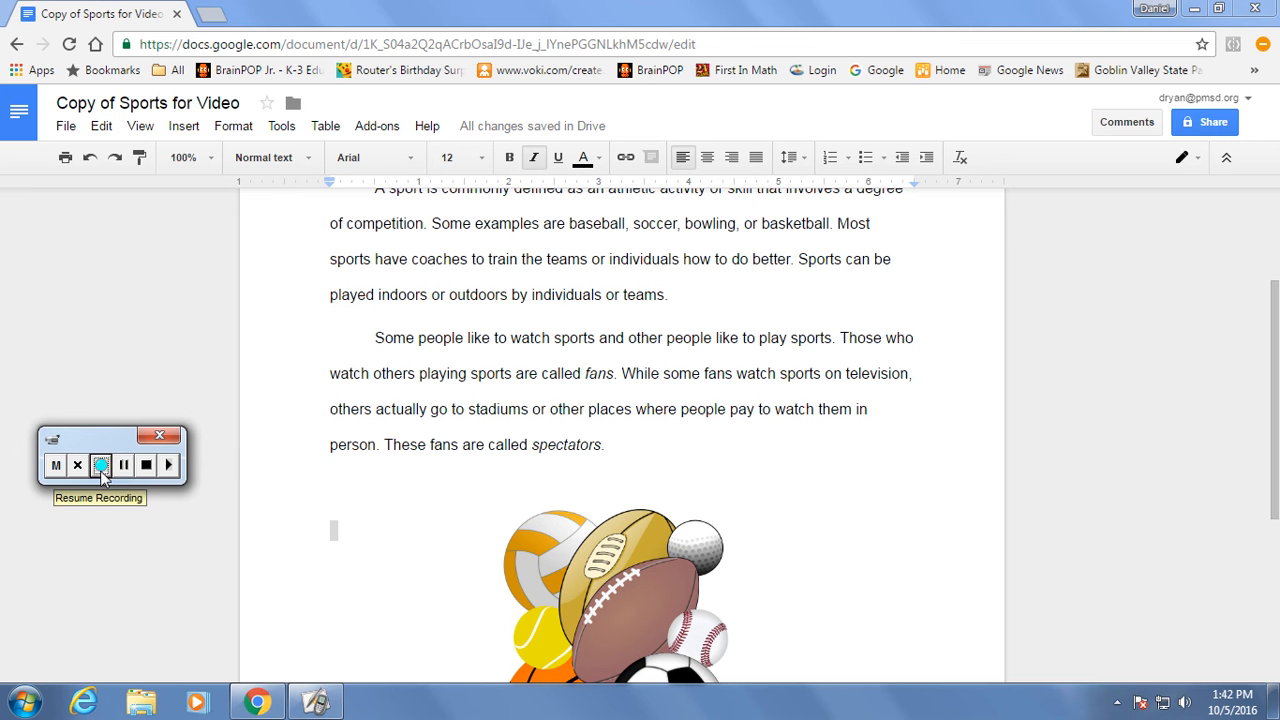